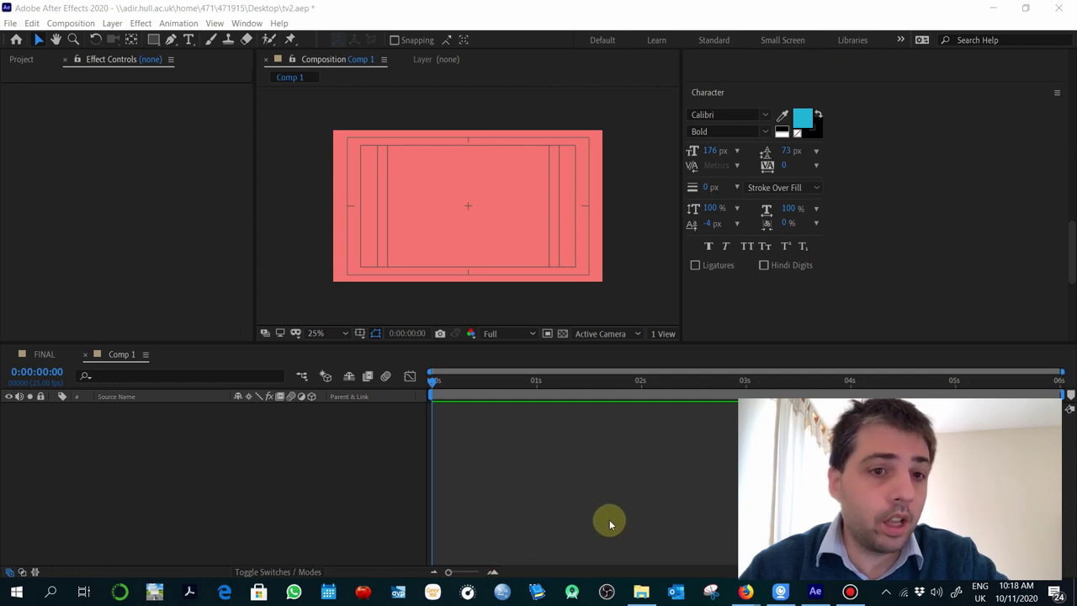
# Step: In Firefox's Canvas Files list, preview the y2mate Super Mario interview .mp4
pyautogui.hotkey('alt', 'Tab')
pyautogui.scroll(-1, 483, 356)
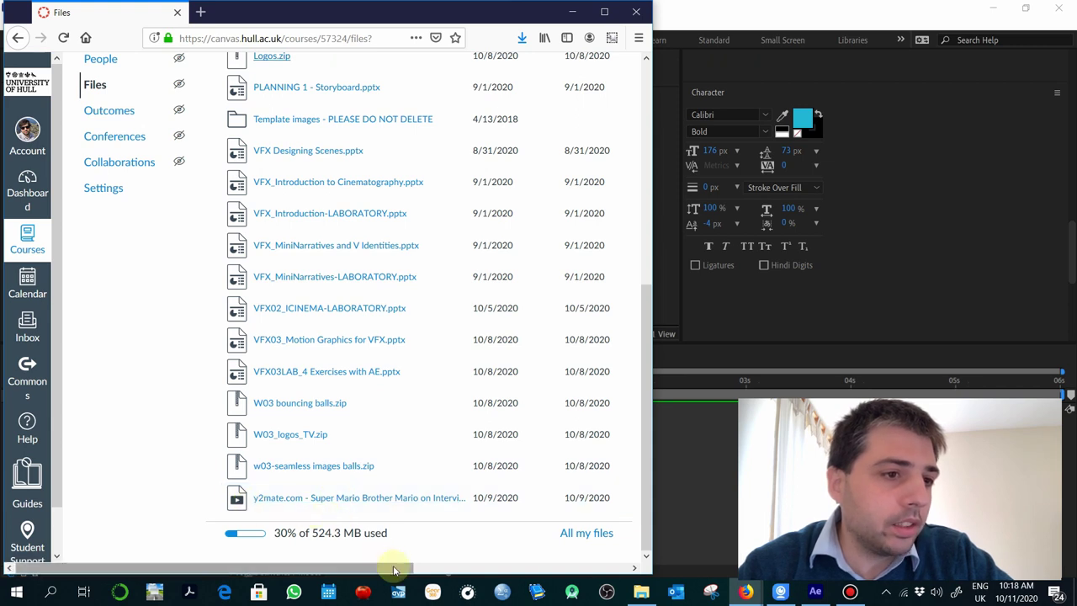
pyautogui.moveTo(396, 570); pyautogui.dragTo(499, 572)
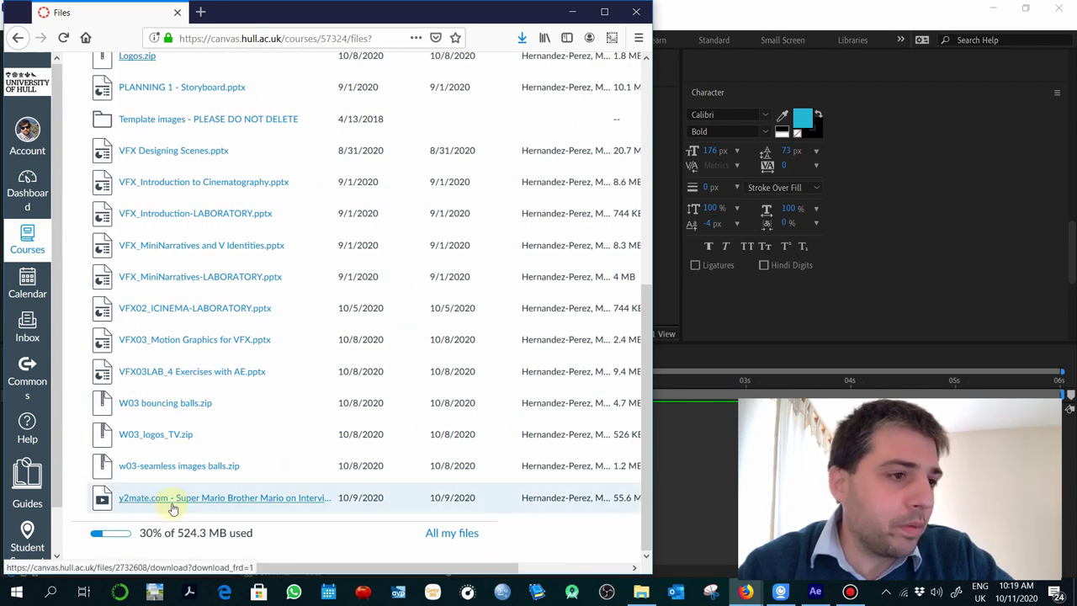
pyautogui.moveTo(413, 570); pyautogui.dragTo(497, 579)
pyautogui.click(459, 500)
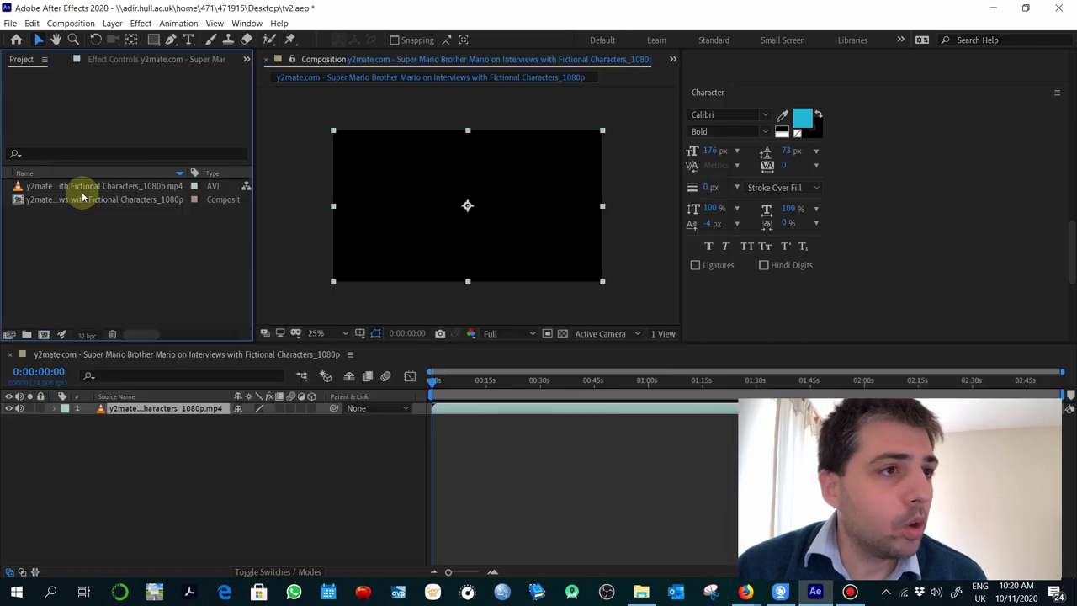
# Step: Import the Super Mario 1080p mp4 as its own composition and open that composition
pyautogui.click(81, 187)
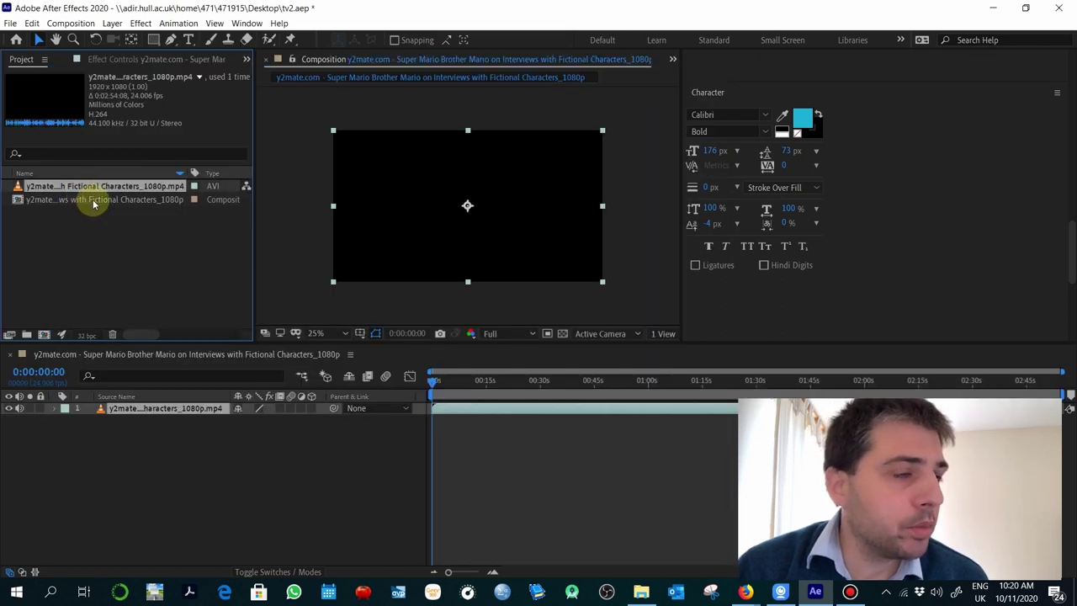
pyautogui.click(92, 202)
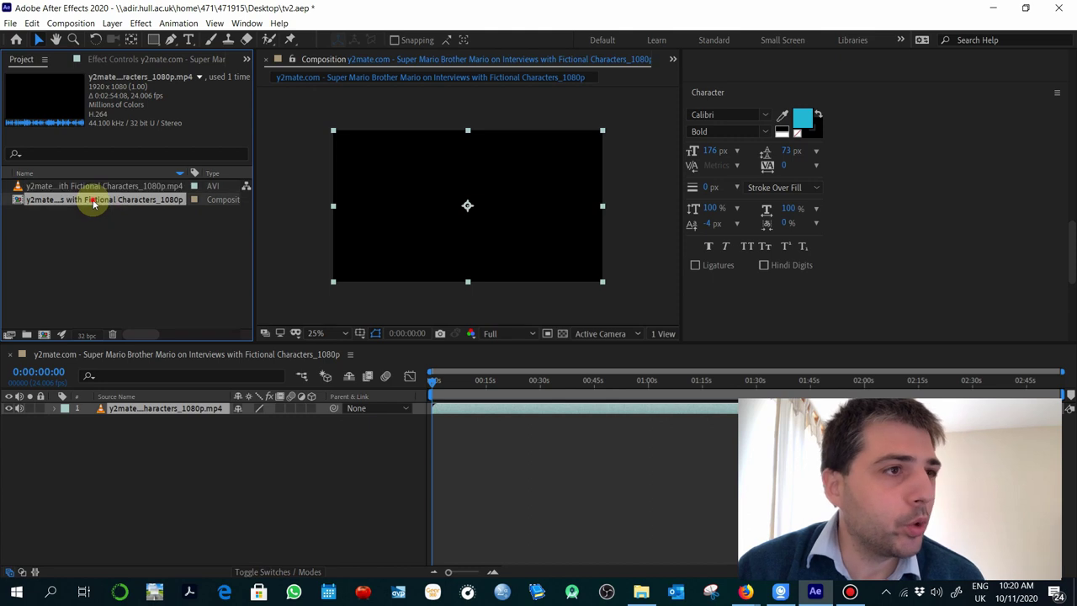
pyautogui.click(67, 233)
pyautogui.click(72, 209)
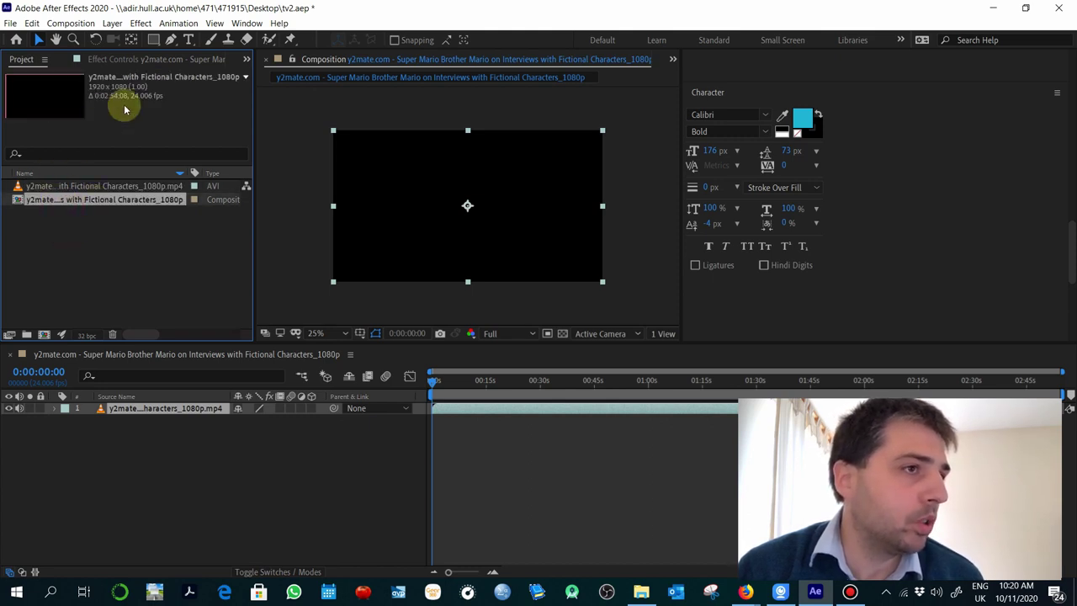
pyautogui.doubleClick(108, 202)
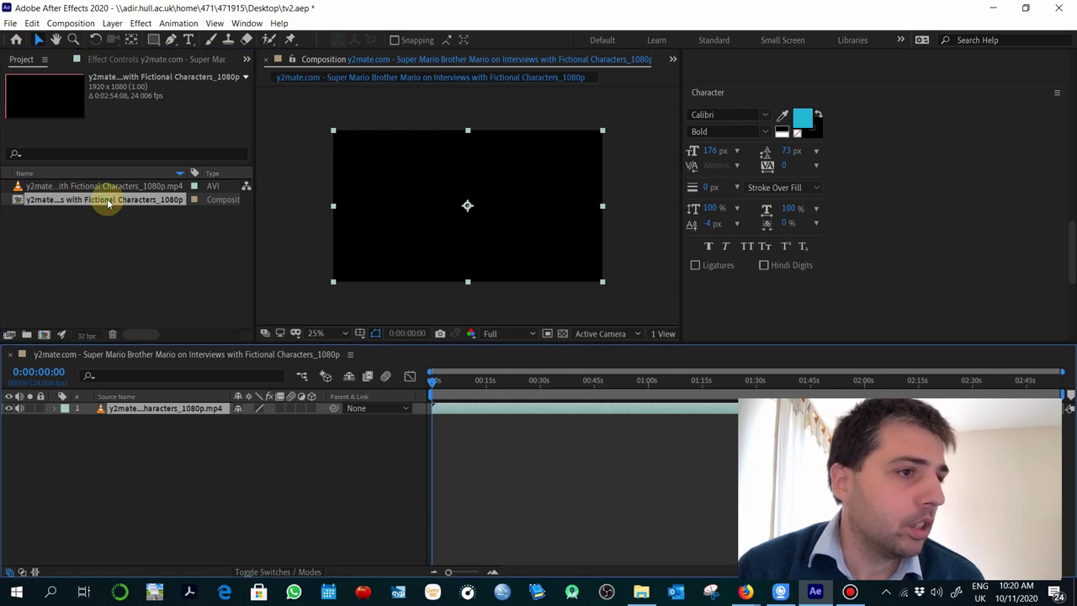
# Step: Scrub the timeline to 0:00:44:00 to see Mario and select the video layer
pyautogui.click(221, 462)
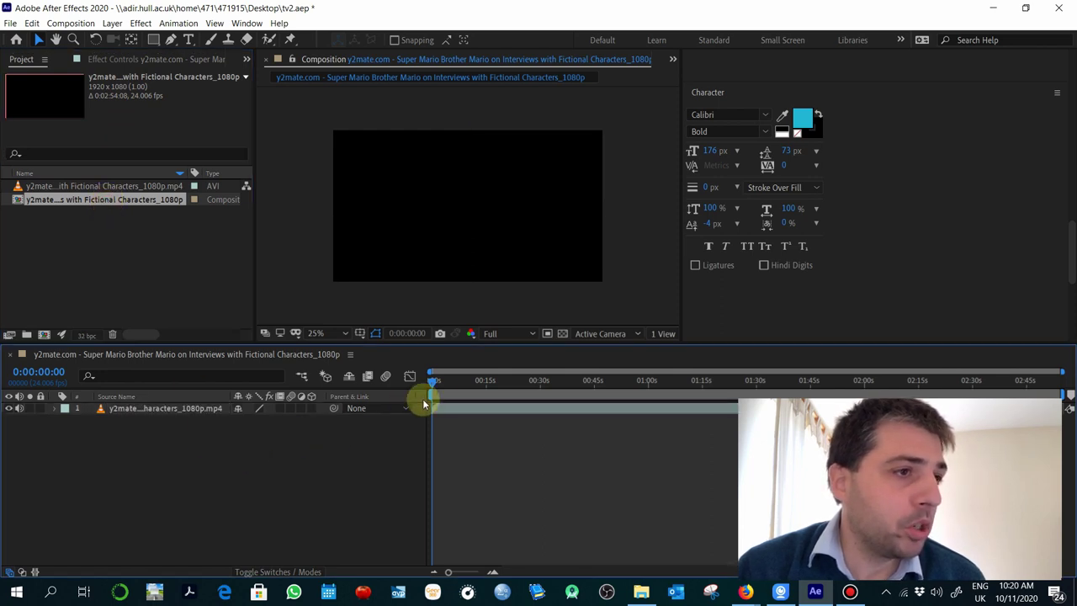
pyautogui.click(494, 383)
pyautogui.moveTo(474, 386); pyautogui.dragTo(421, 383)
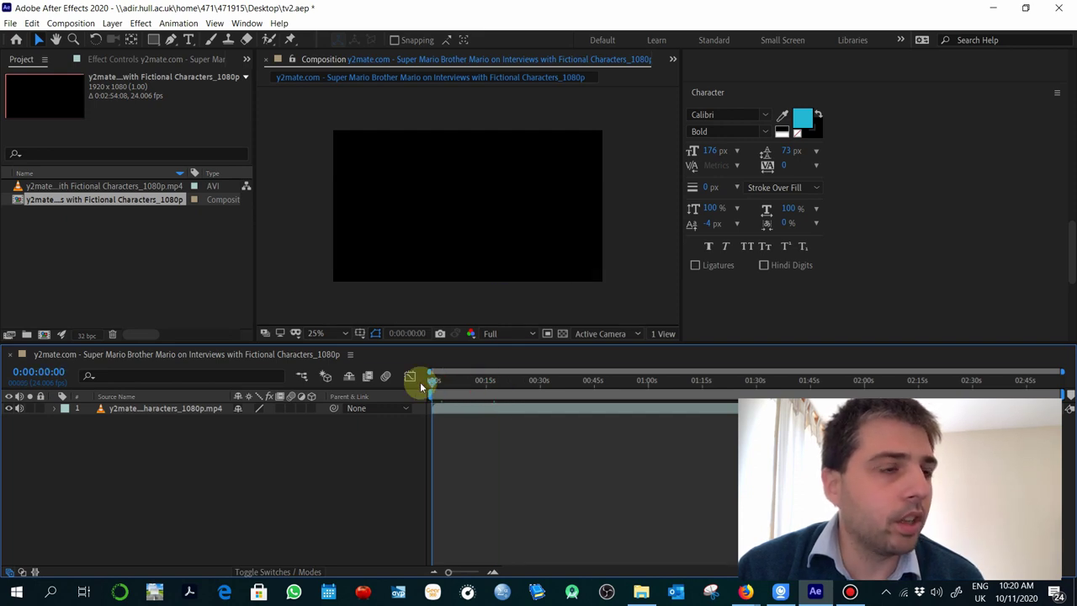
pyautogui.moveTo(420, 383); pyautogui.dragTo(591, 383)
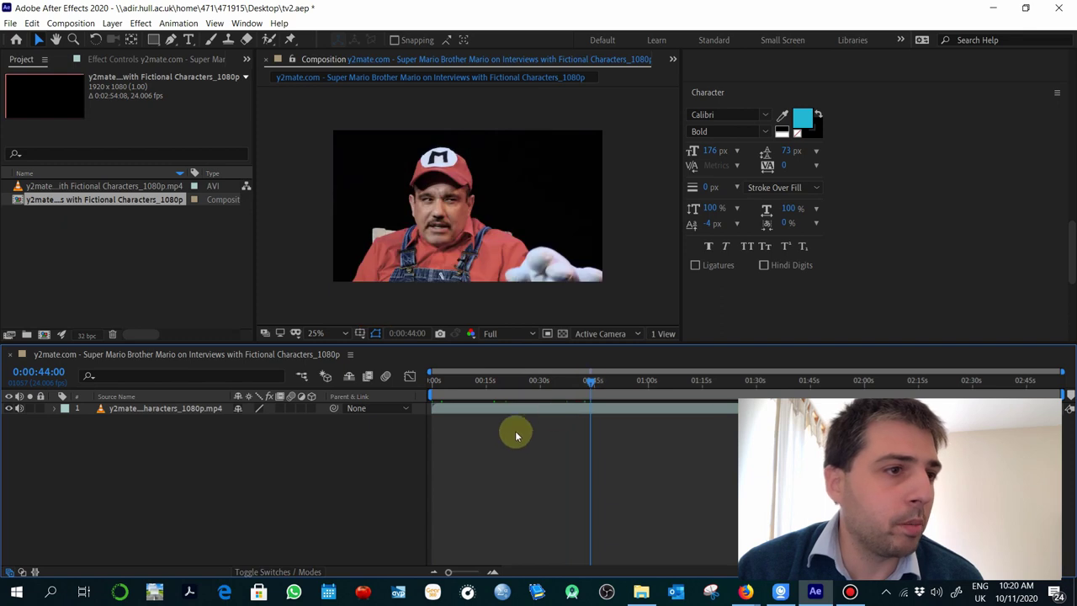
pyautogui.click(462, 407)
# Step: Dismiss the layer menu and move the playhead to about 0:00:10:21, where the curly-haired interviewer appears
pyautogui.rightClick(462, 408)
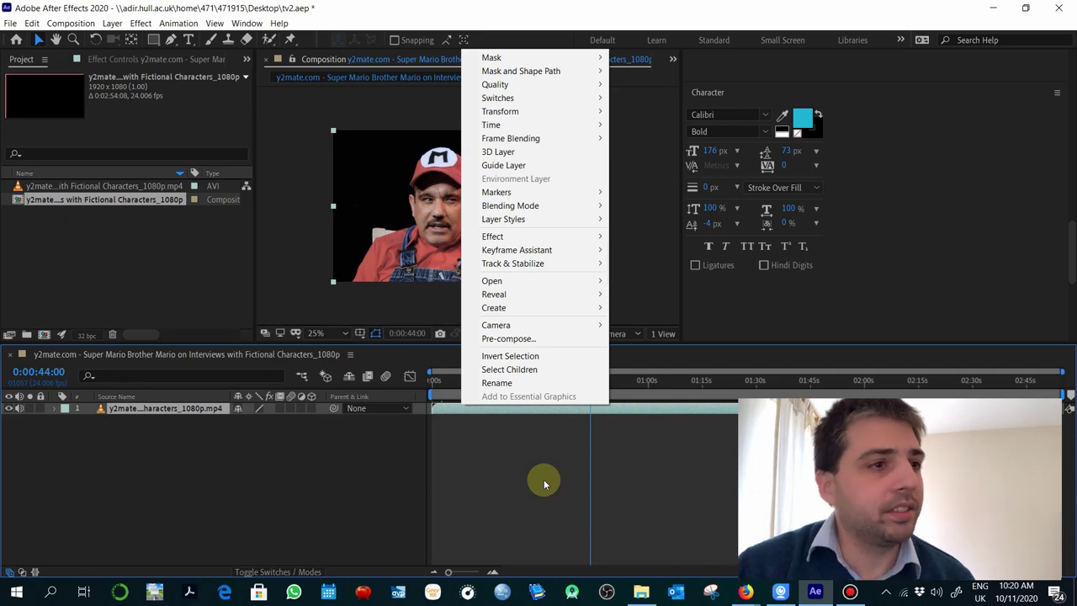
pyautogui.moveTo(515, 380)
pyautogui.mouseDown()
pyautogui.moveTo(475, 383)
pyautogui.moveTo(469, 411)
pyautogui.mouseUp()
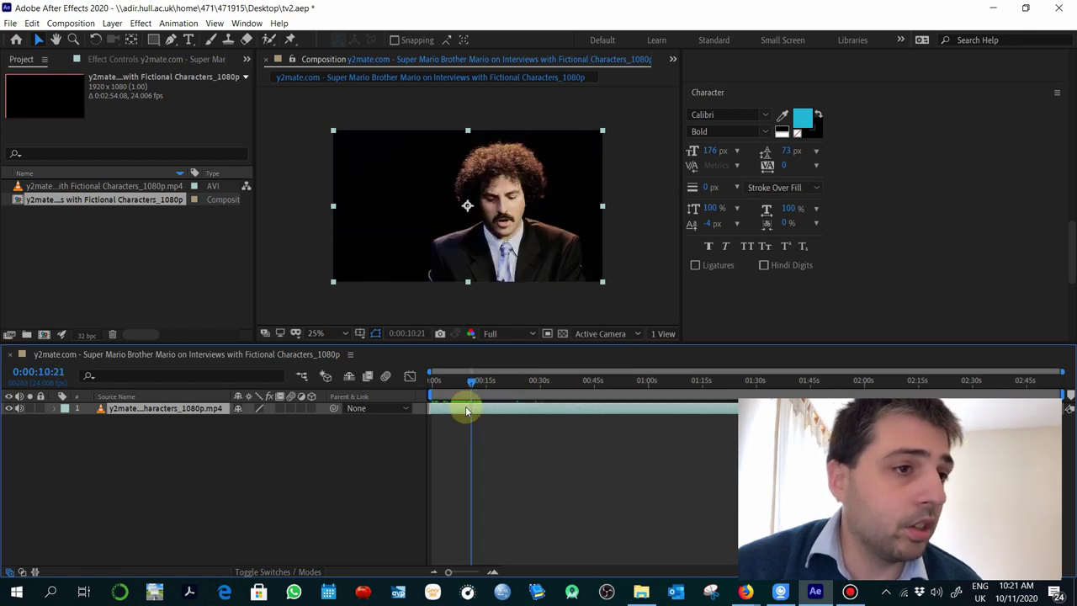
# Step: Set the layer's out point at the current time, leaving footage from 0:00:13:00 to 0:00:24:12
pyautogui.doubleClick(469, 411)
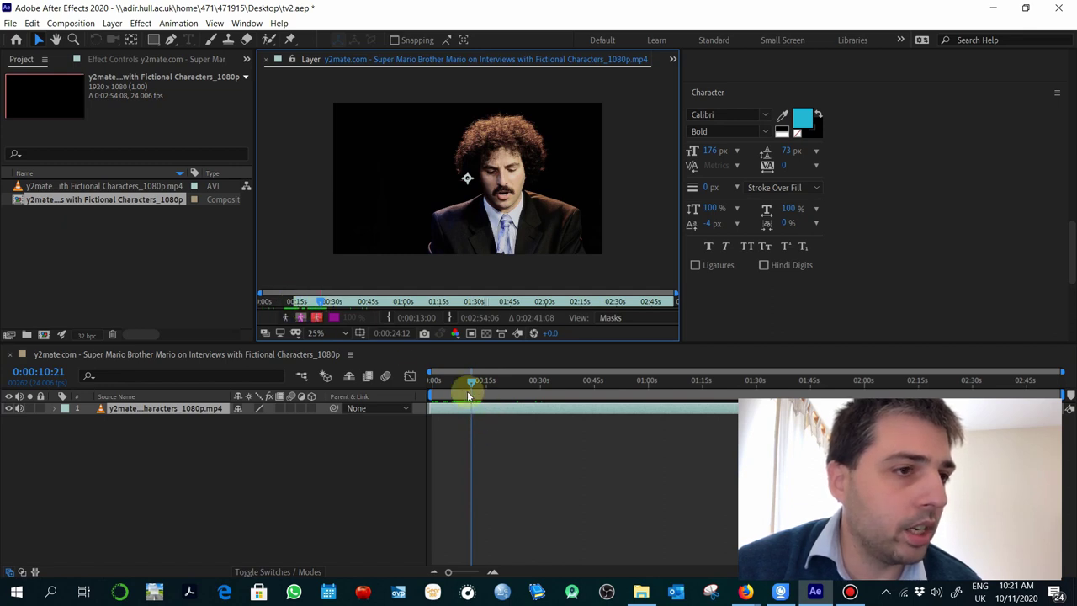
pyautogui.click(450, 318)
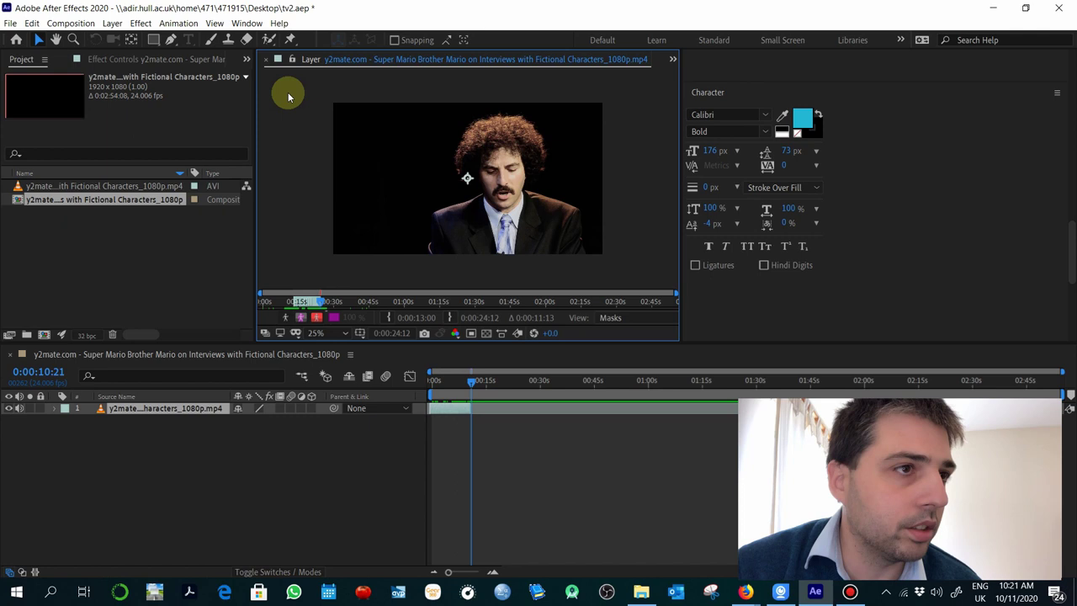
pyautogui.click(500, 481)
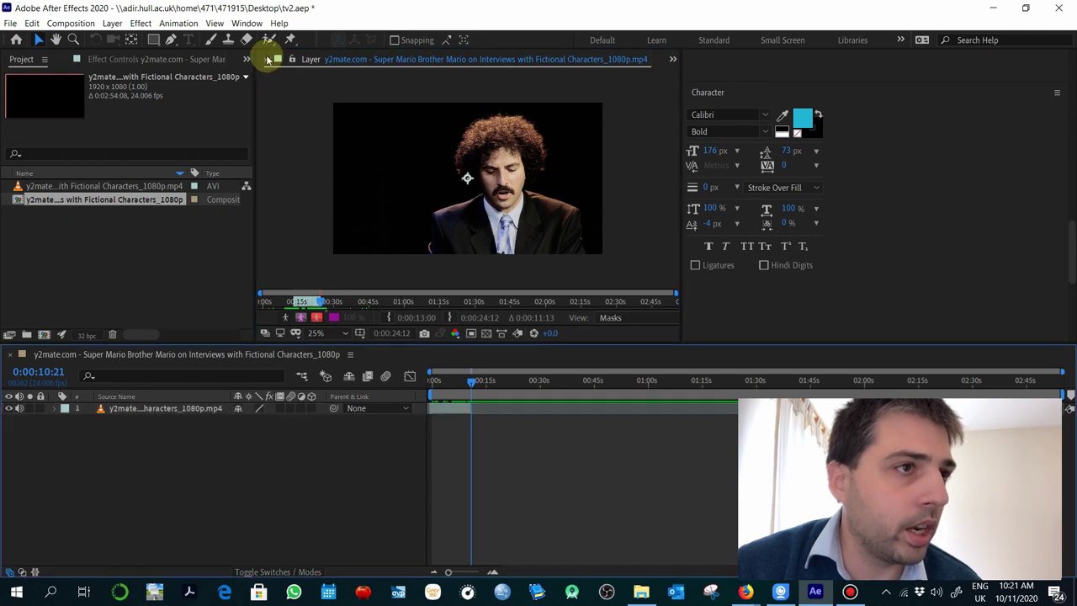
pyautogui.click(266, 59)
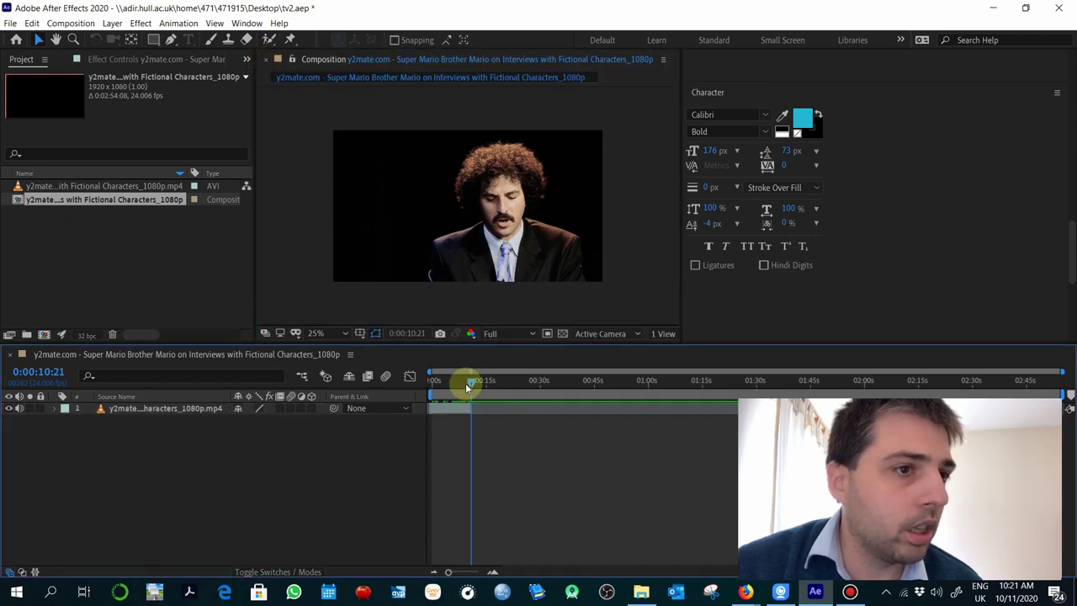
# Step: Zoom the timeline in and jump to the composition's last frame while rearranging the window
pyautogui.moveTo(469, 383)
pyautogui.mouseDown()
pyautogui.moveTo(409, 383)
pyautogui.moveTo(469, 384)
pyautogui.mouseUp()
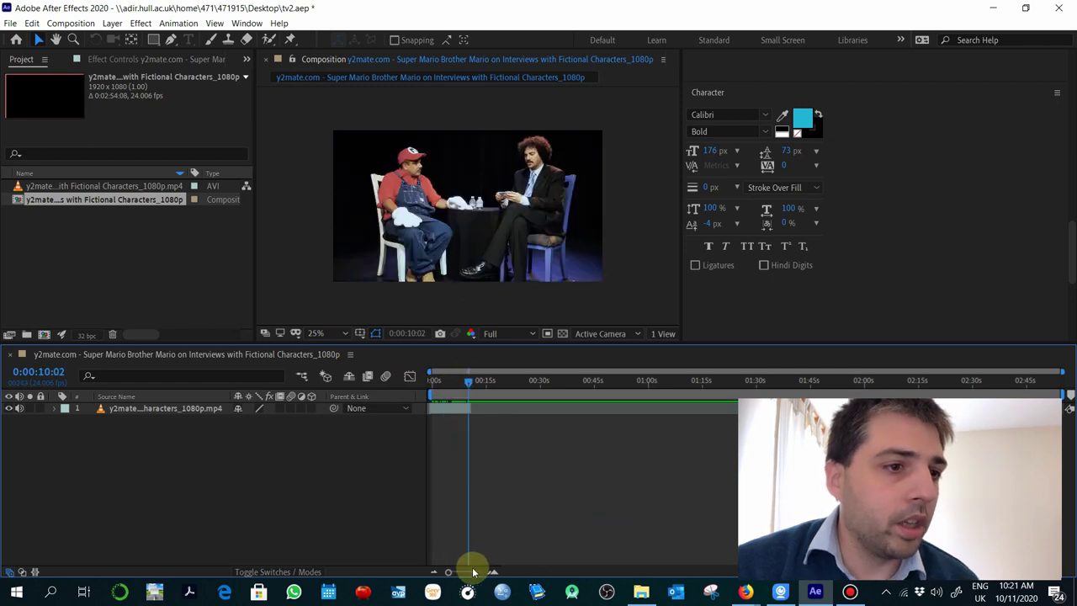
pyautogui.moveTo(447, 573); pyautogui.dragTo(424, 566)
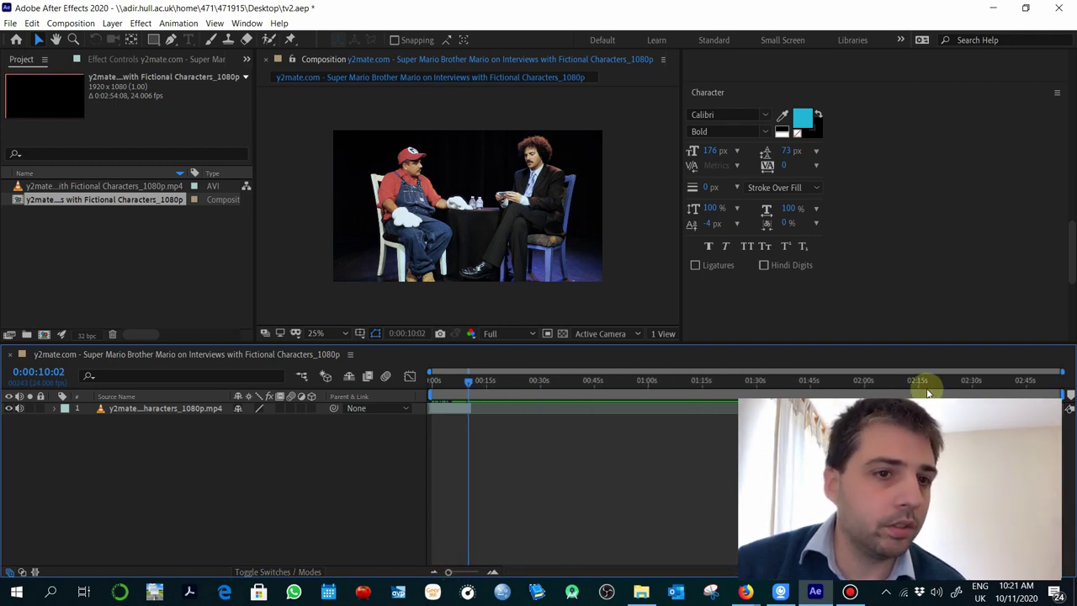
pyautogui.click(77, 23)
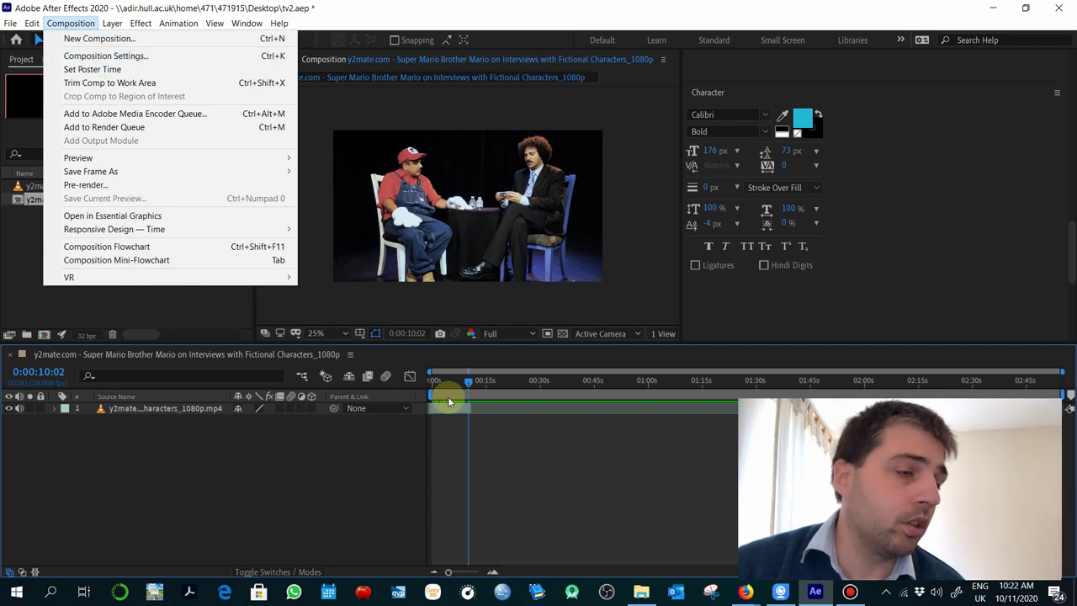
pyautogui.click(500, 9)
pyautogui.doubleClick(499, 8)
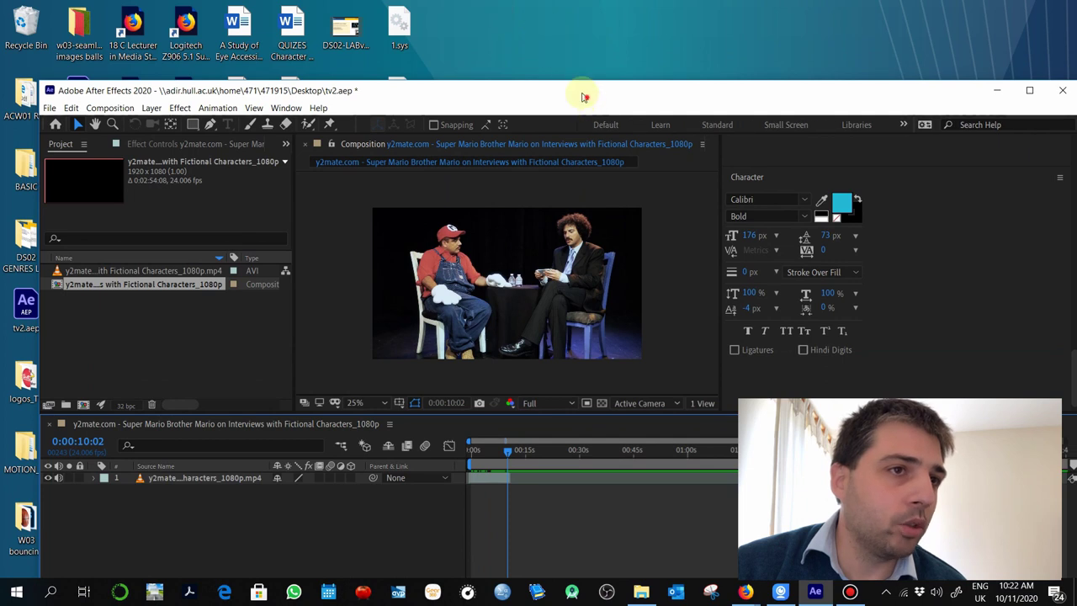
pyautogui.moveTo(585, 97); pyautogui.dragTo(337, 17)
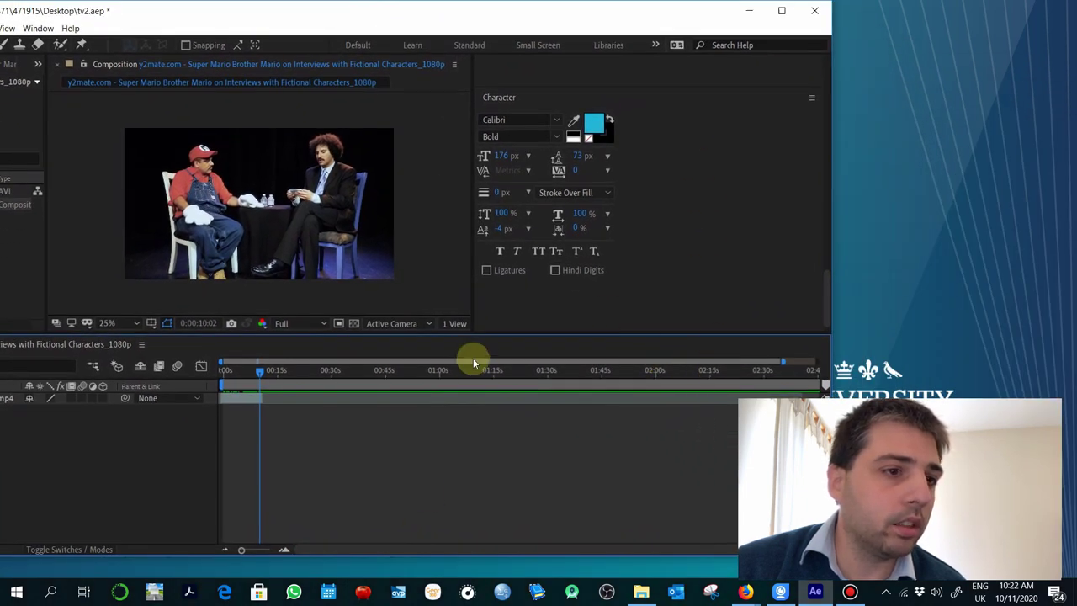
pyautogui.press('End')
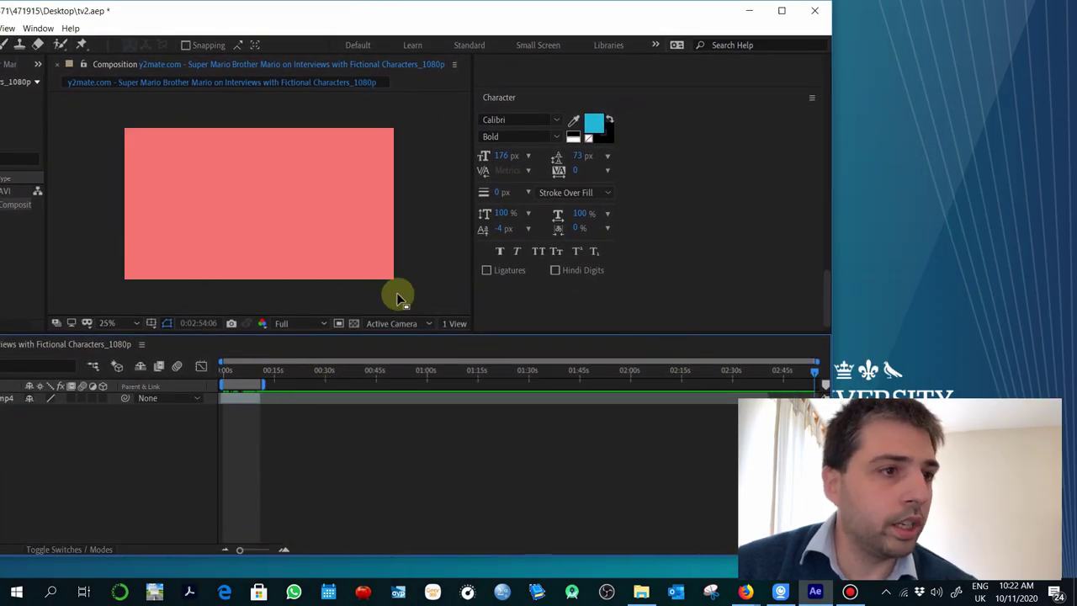
pyautogui.doubleClick(448, 16)
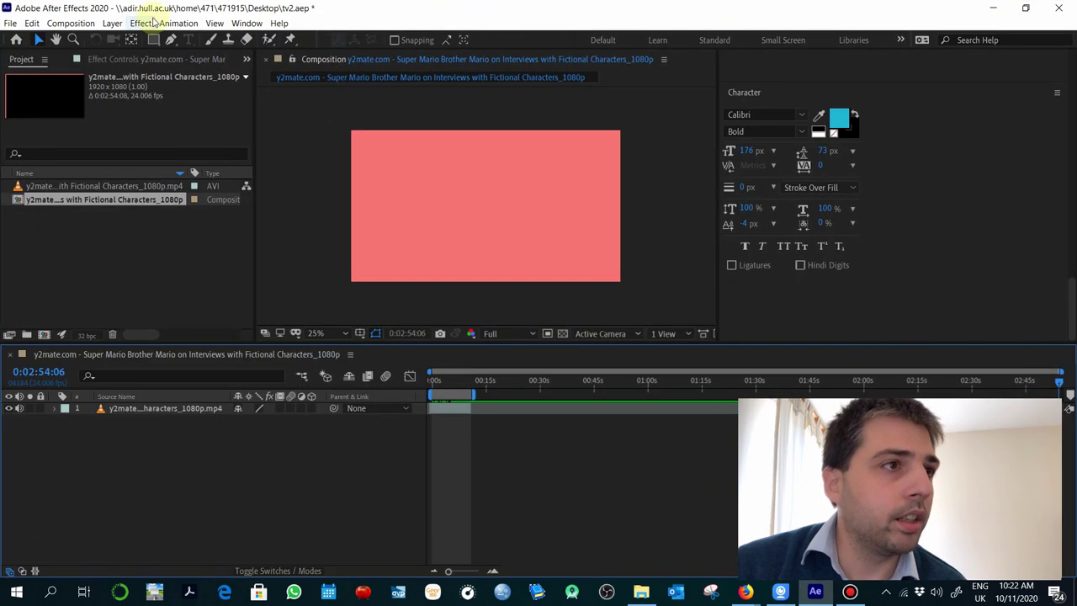
# Step: Trim the composition to its work area, 0:00:10:23 long, and scrub it to check
pyautogui.click(87, 22)
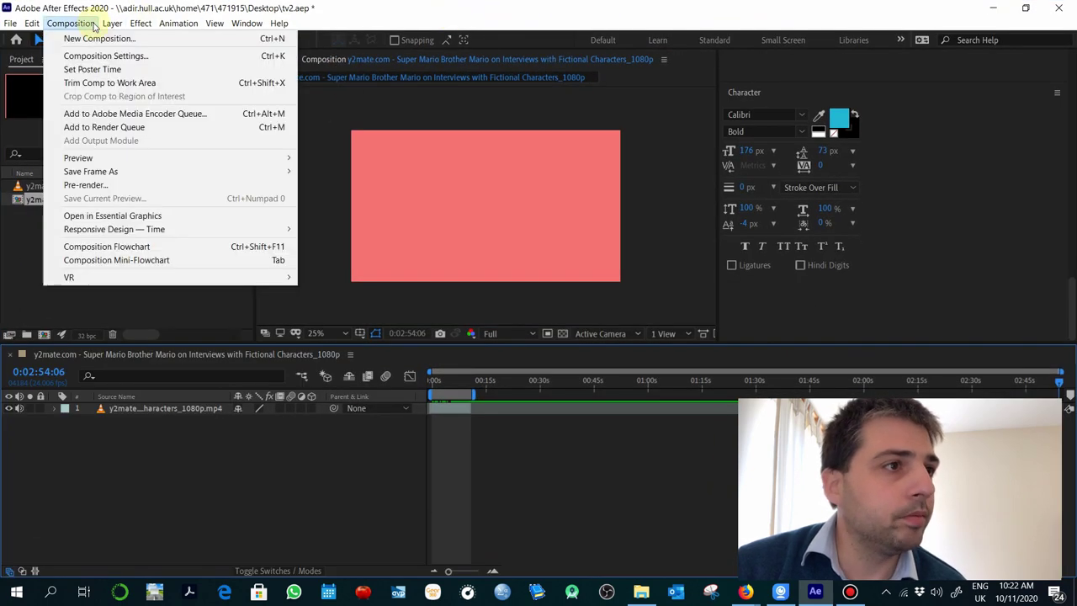
pyautogui.click(153, 84)
pyautogui.moveTo(565, 390); pyautogui.dragTo(527, 408)
pyautogui.click(527, 408)
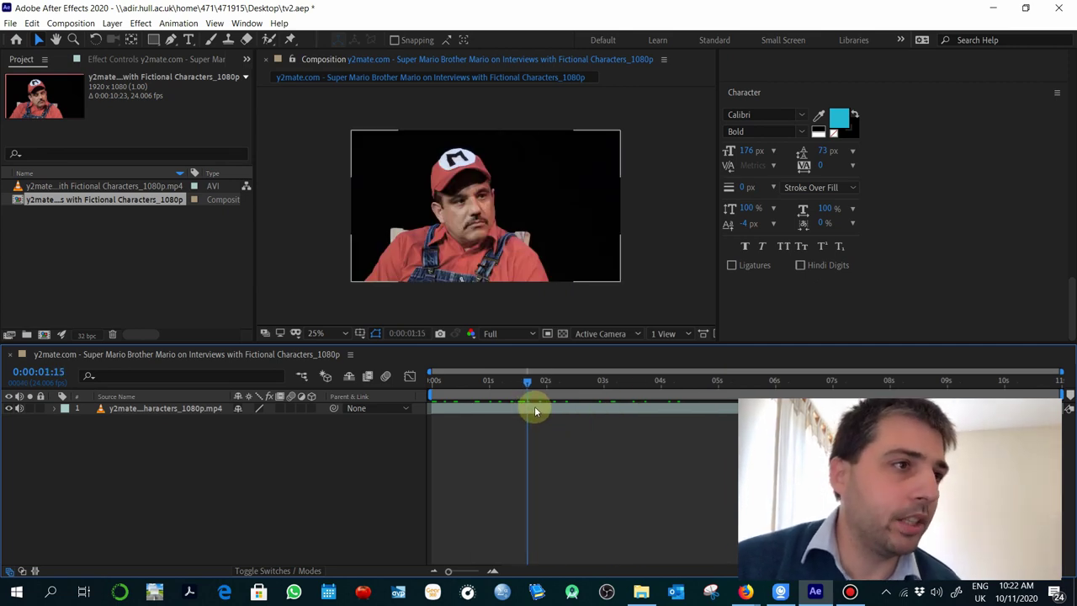
pyautogui.click(526, 433)
# Step: Scrub the first two seconds of the 11-second composition to preview Mario's shot
pyautogui.click(491, 375)
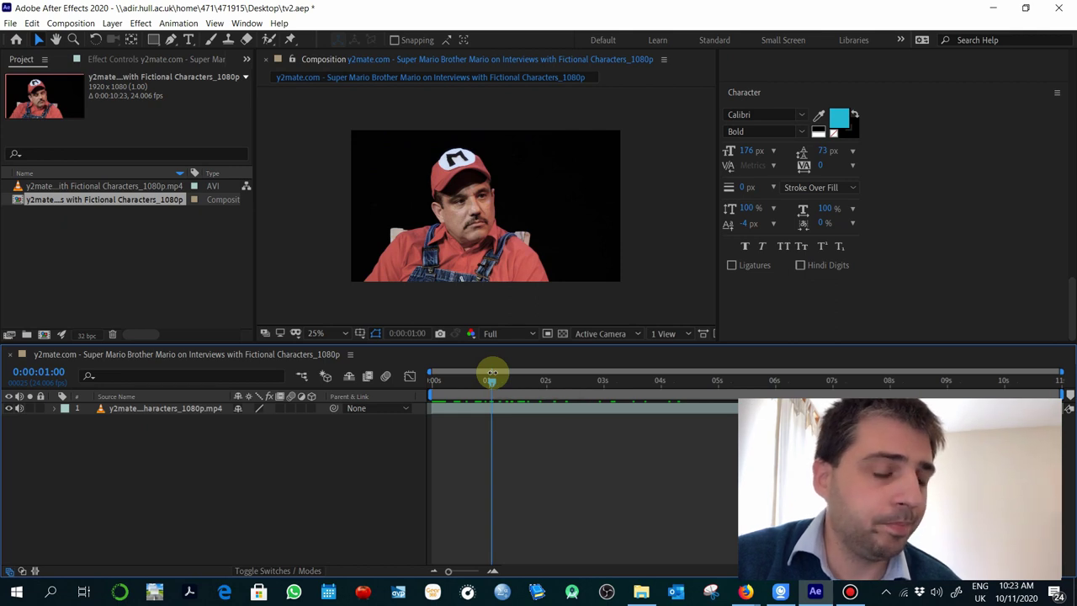
pyautogui.moveTo(493, 372); pyautogui.dragTo(525, 419)
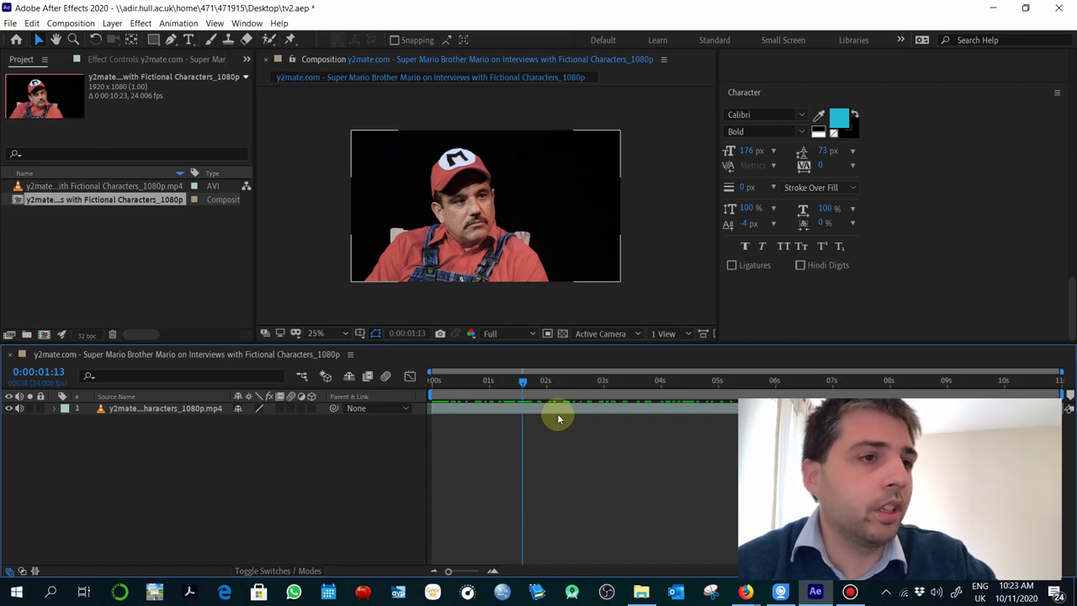
pyautogui.moveTo(546, 384)
pyautogui.mouseDown()
pyautogui.moveTo(575, 385)
pyautogui.moveTo(548, 391)
pyautogui.mouseUp()
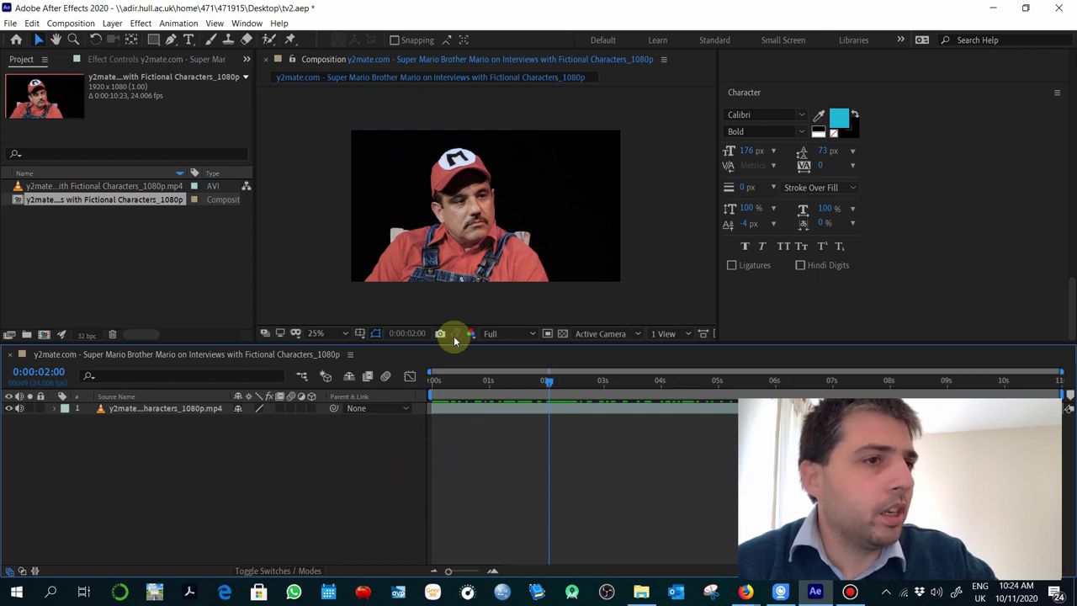
pyautogui.click(503, 224)
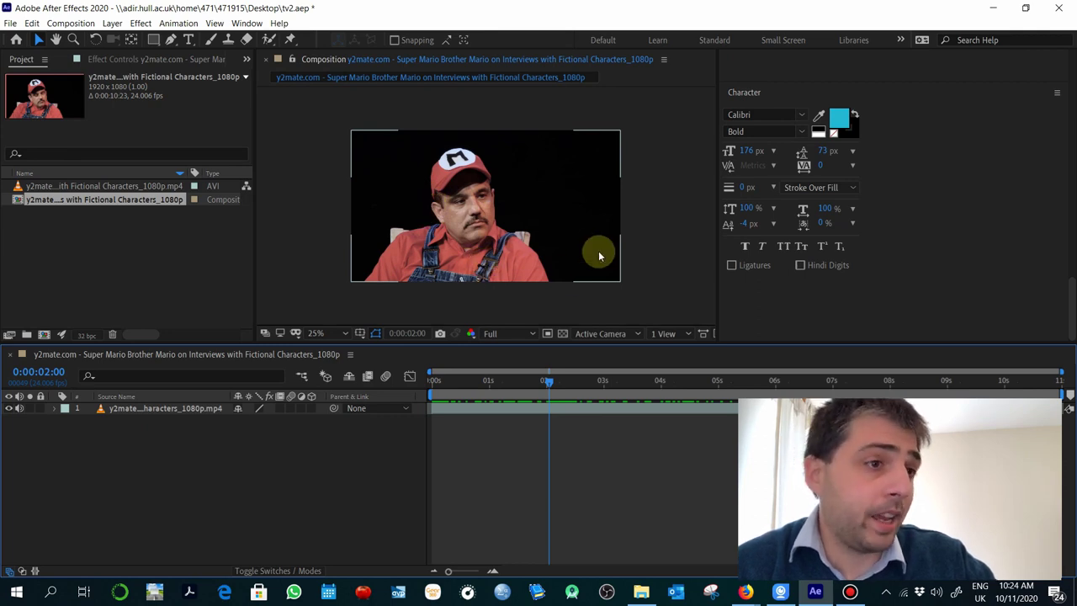
pyautogui.click(522, 386)
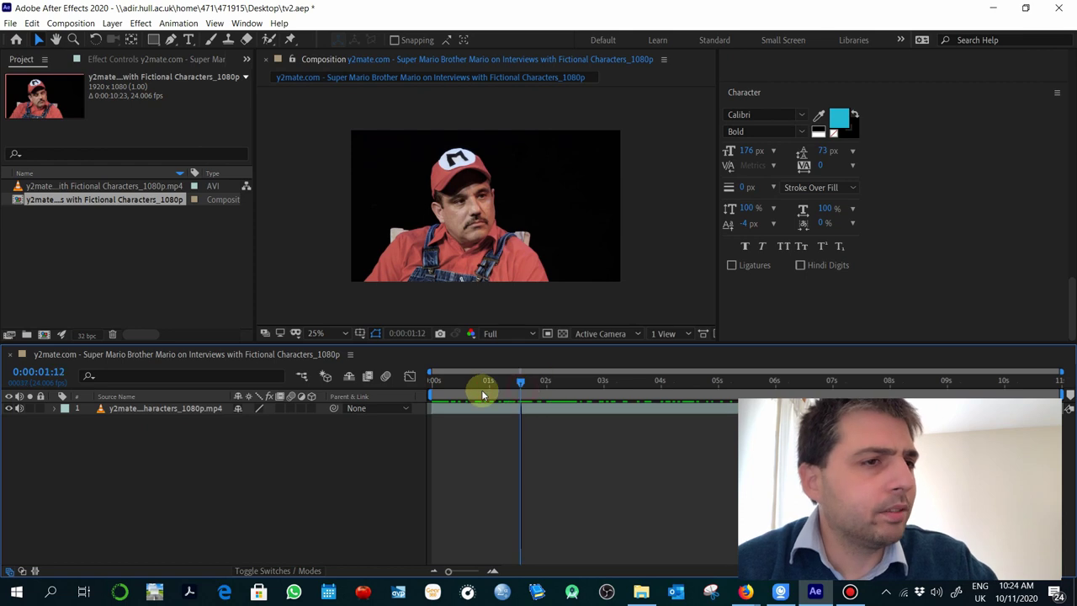
# Step: Zoom the timeline down to single frames and land exactly on the first camera cut
pyautogui.moveTo(431, 391); pyautogui.dragTo(621, 391)
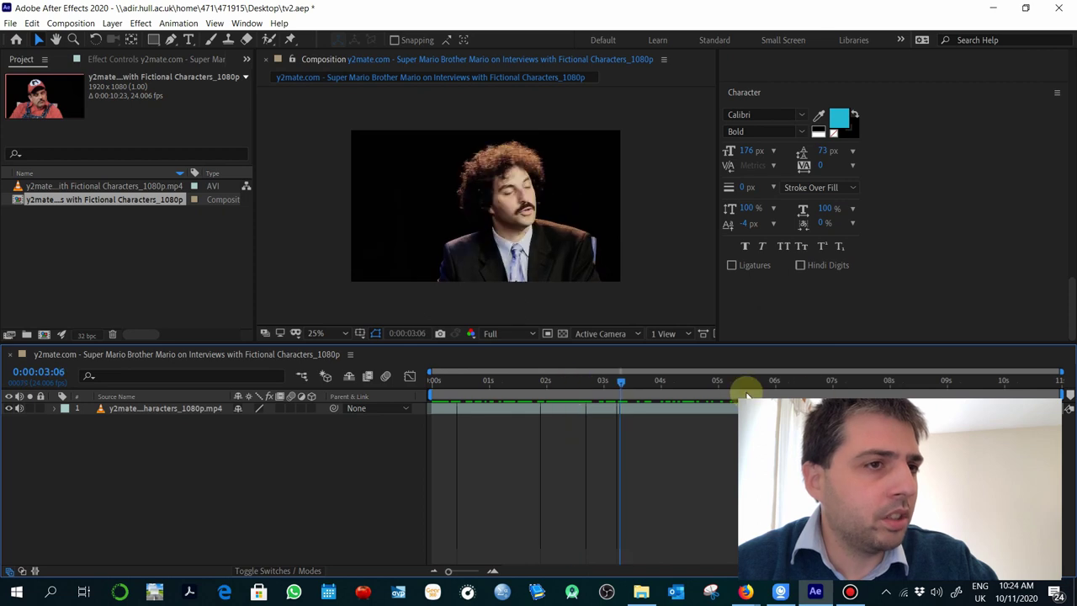
pyautogui.moveTo(748, 396); pyautogui.dragTo(449, 410)
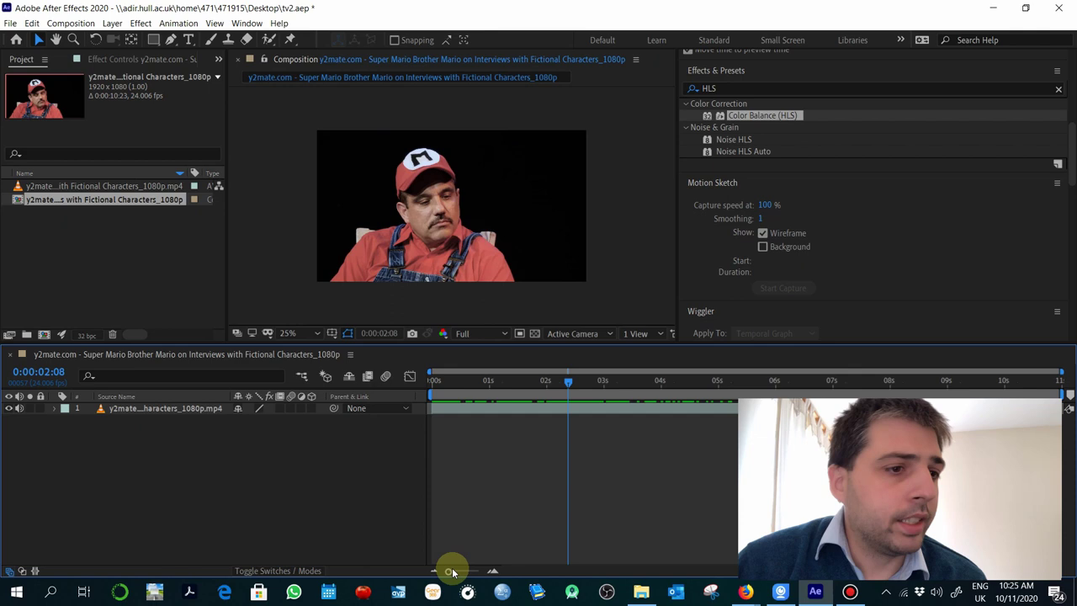
pyautogui.moveTo(452, 572)
pyautogui.mouseDown()
pyautogui.moveTo(469, 573)
pyautogui.moveTo(459, 572)
pyautogui.mouseUp()
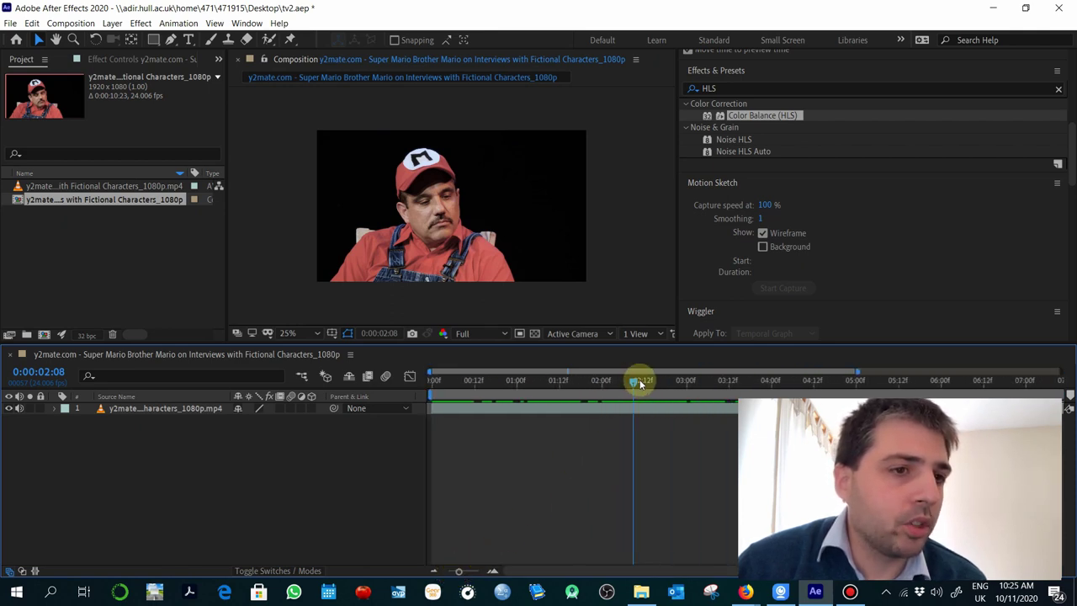
pyautogui.moveTo(636, 378); pyautogui.dragTo(633, 380)
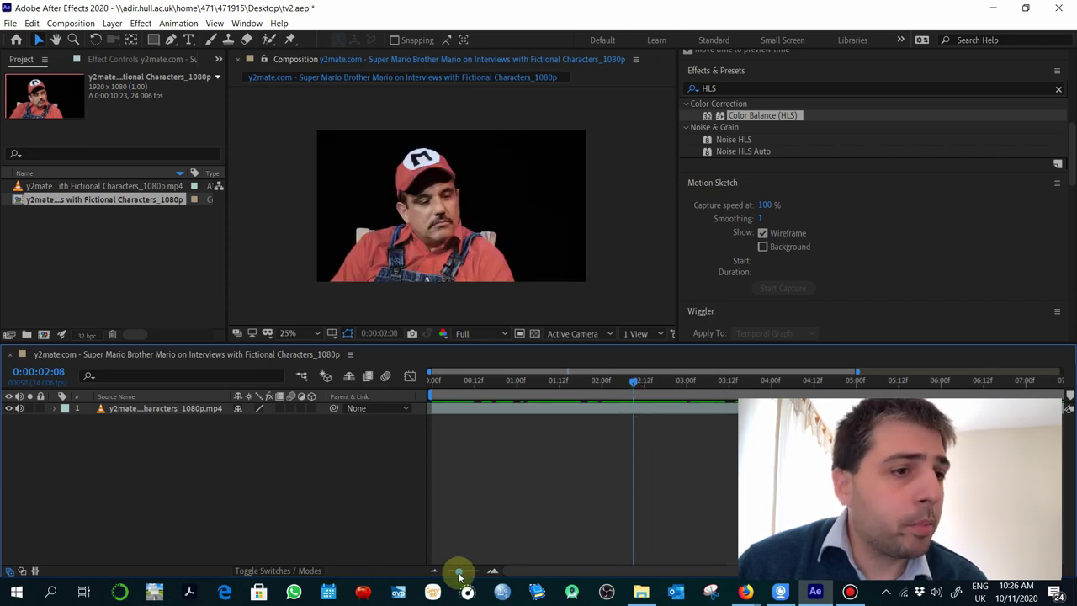
pyautogui.moveTo(459, 575); pyautogui.dragTo(479, 574)
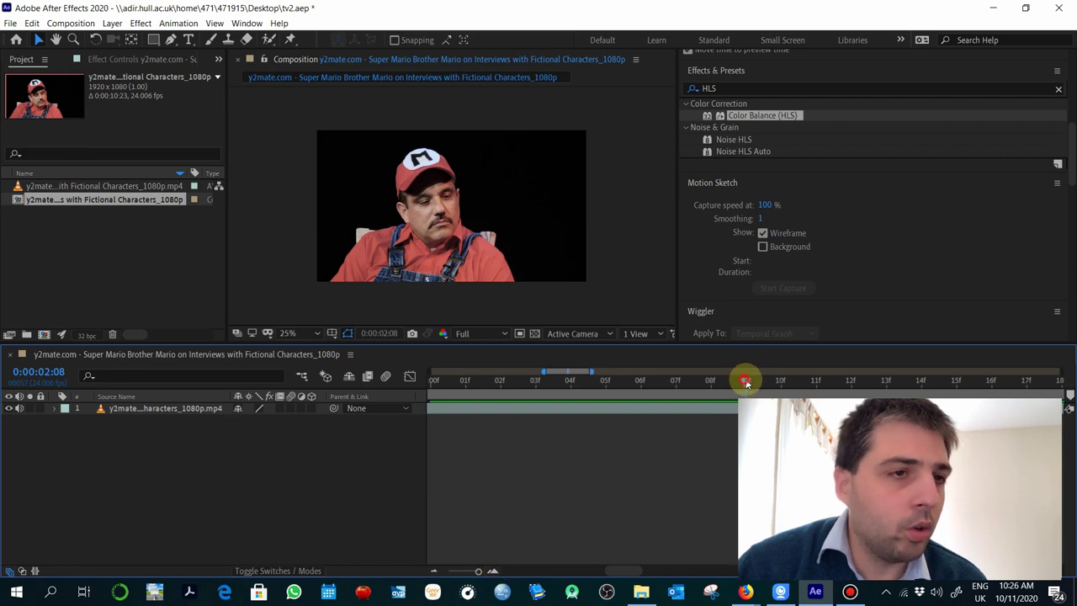
pyautogui.moveTo(758, 384); pyautogui.dragTo(734, 382)
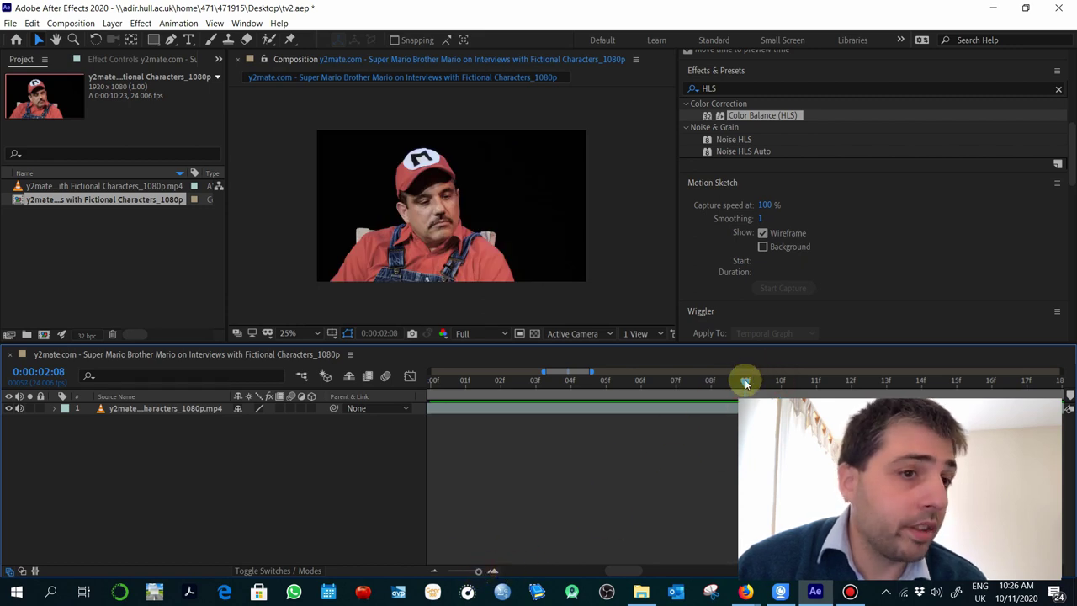
pyautogui.moveTo(746, 380); pyautogui.dragTo(778, 386)
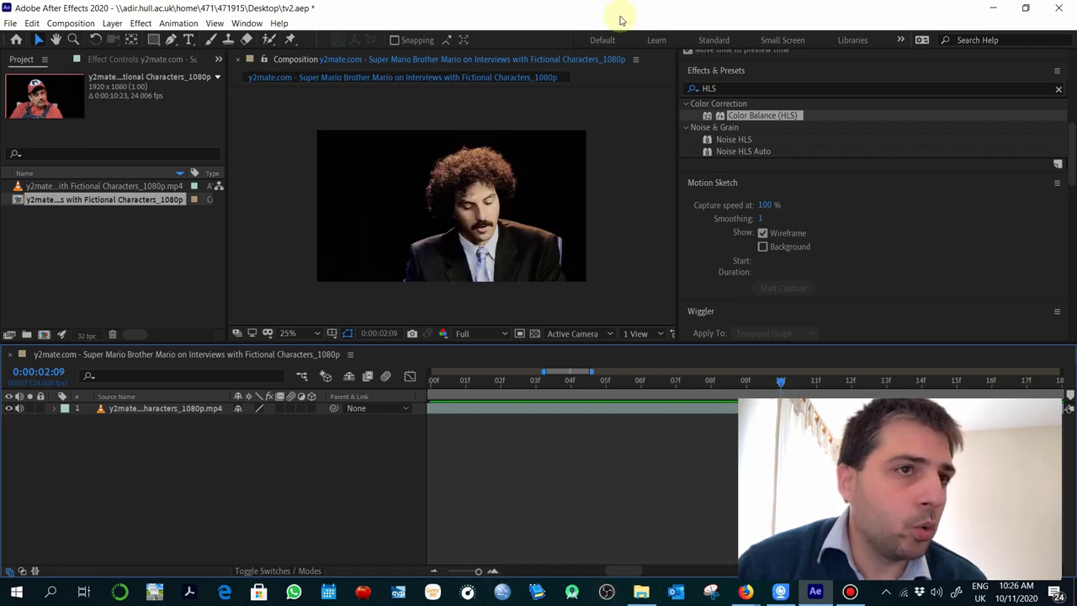
pyautogui.moveTo(621, 18)
pyautogui.mouseDown()
pyautogui.moveTo(605, 60)
pyautogui.moveTo(620, 73)
pyautogui.moveTo(630, 65)
pyautogui.moveTo(627, 24)
pyautogui.mouseUp()
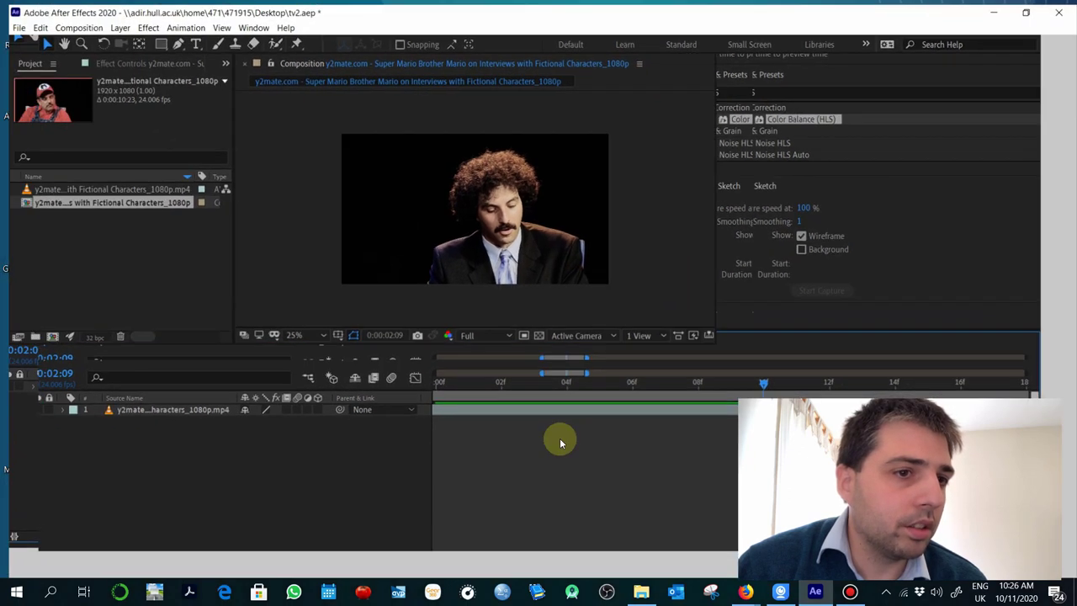
# Step: Duplicate the clip layer and trim the copies to start and end at that cut
pyautogui.click(160, 410)
pyautogui.hotkey('ctrl', 'd')
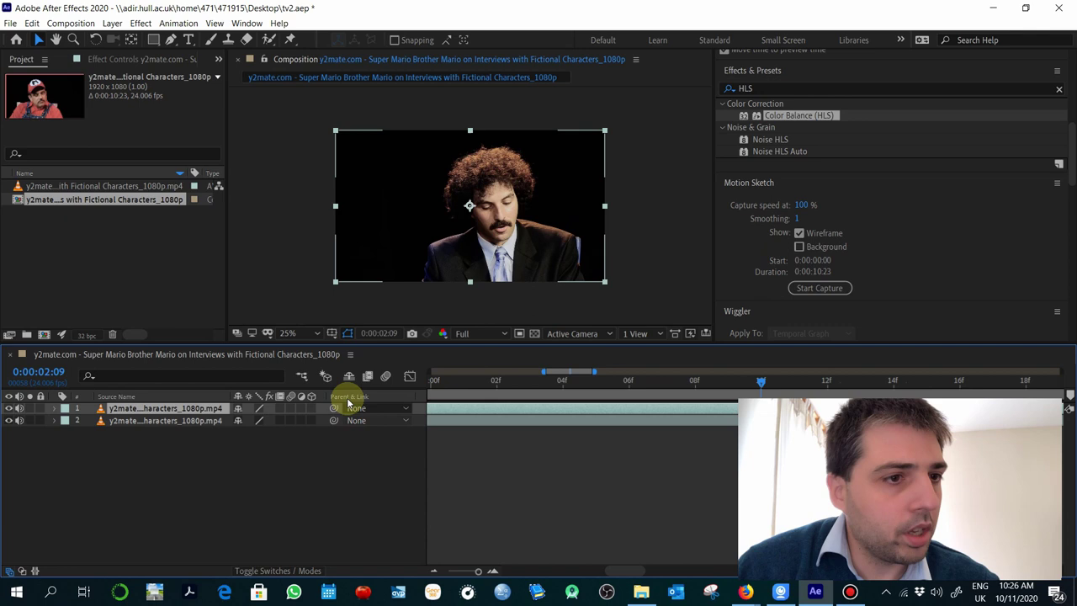
pyautogui.moveTo(478, 572); pyautogui.dragTo(384, 561)
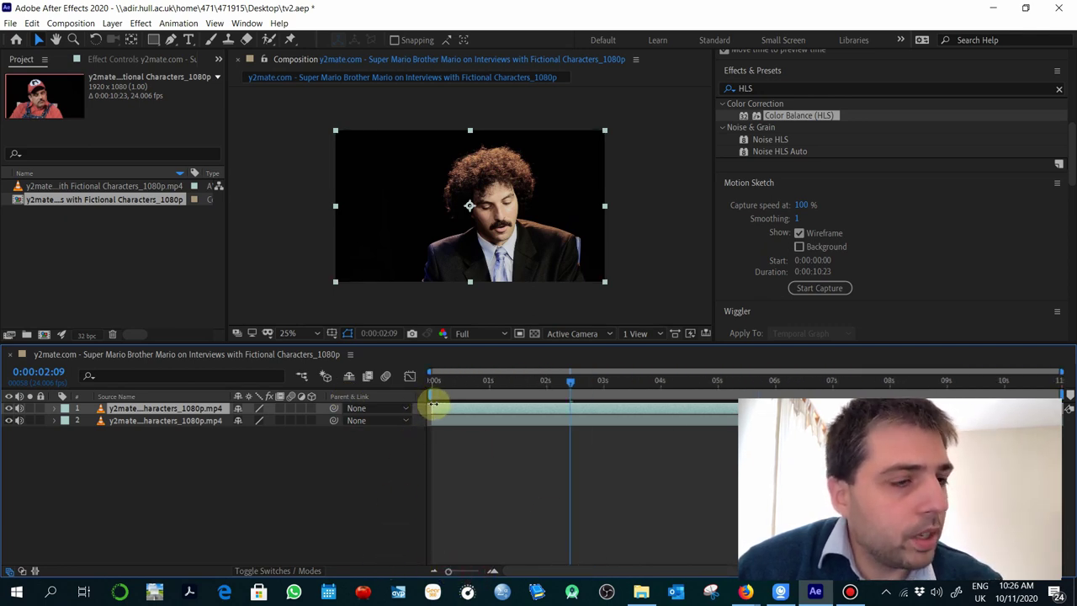
pyautogui.moveTo(433, 405); pyautogui.dragTo(567, 421)
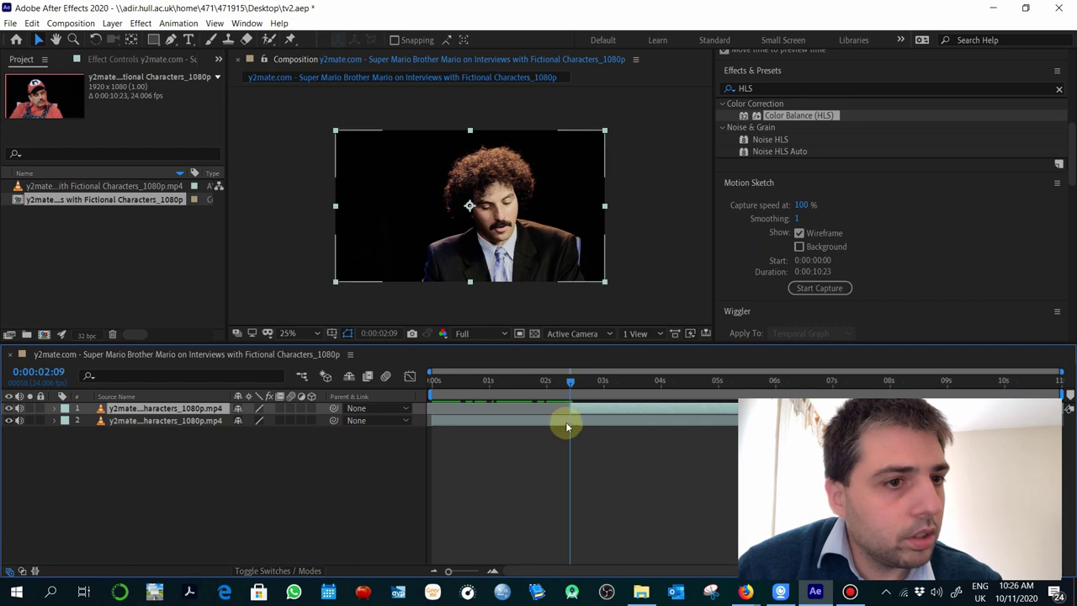
pyautogui.click(567, 425)
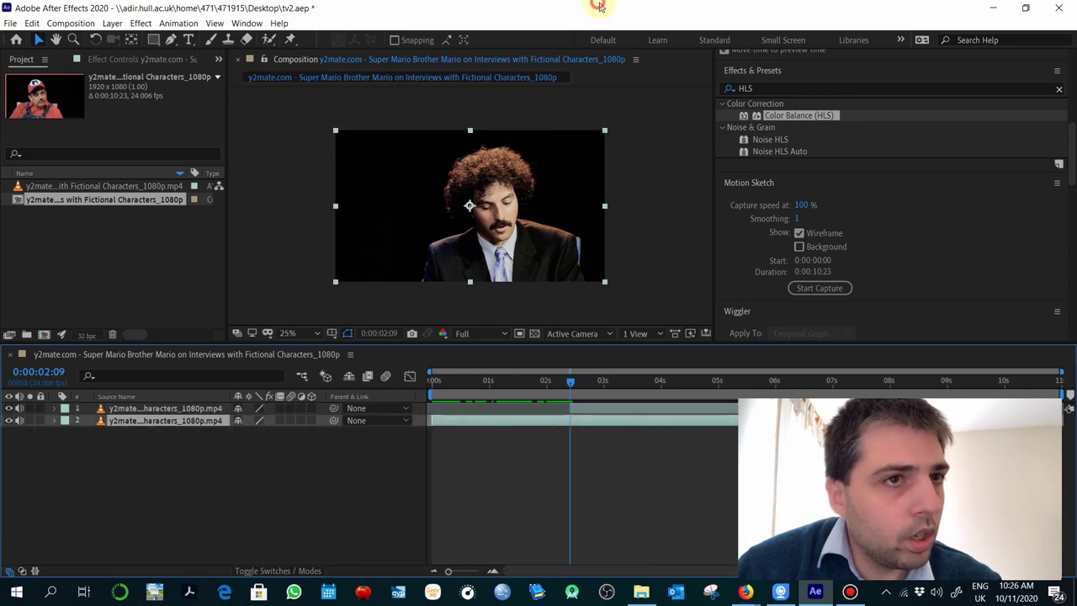
pyautogui.moveTo(600, 7); pyautogui.dragTo(284, 24)
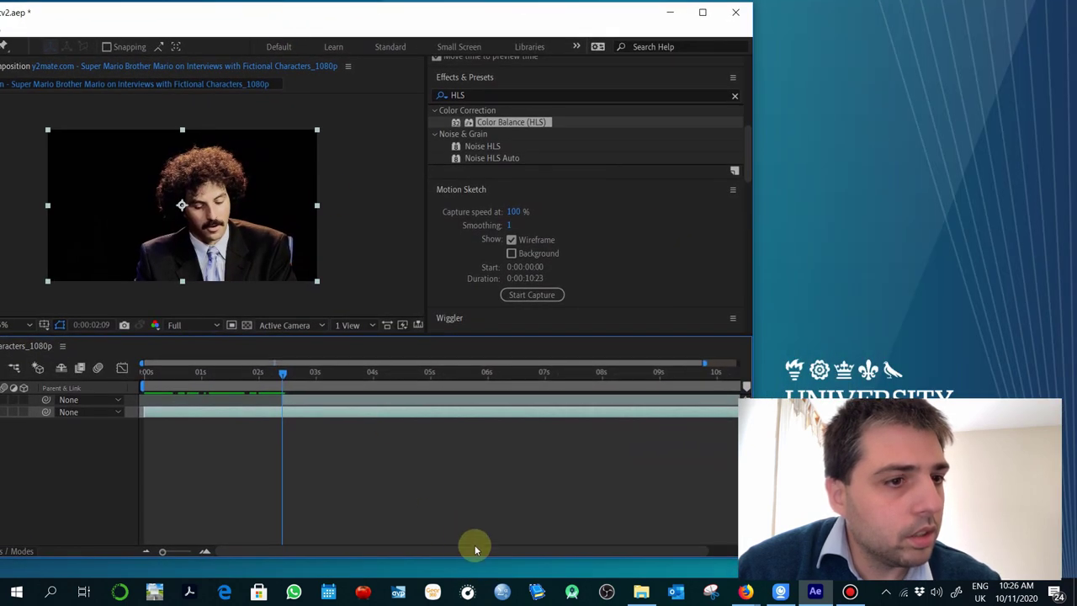
pyautogui.moveTo(476, 549); pyautogui.dragTo(620, 553)
pyautogui.moveTo(732, 414); pyautogui.dragTo(246, 427)
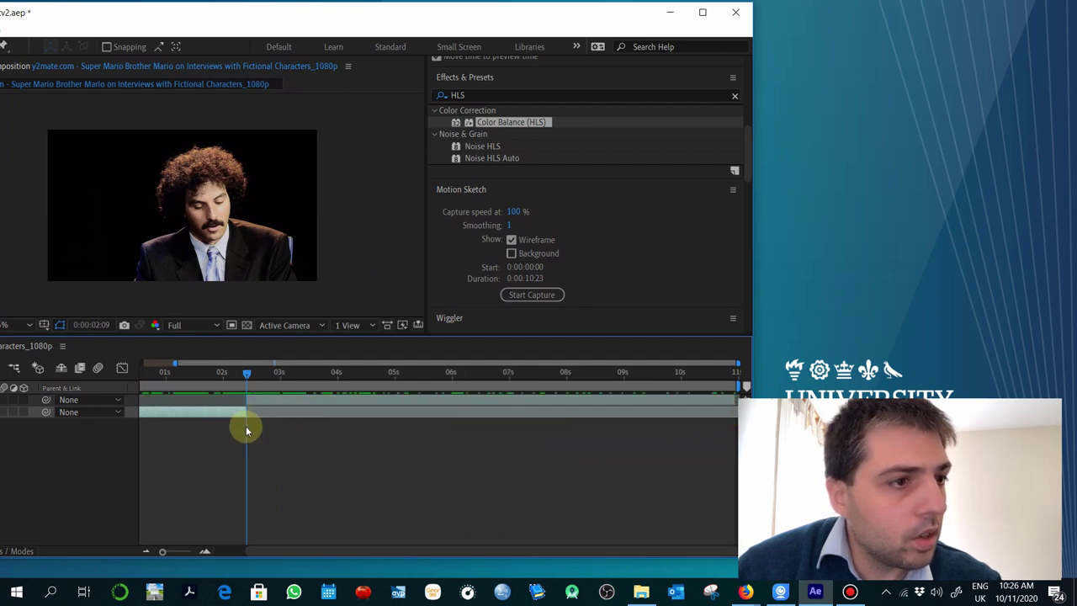
# Step: Scrub for the next shot change and select the layer with Mario's opening shot
pyautogui.click(337, 374)
pyautogui.moveTo(368, 387); pyautogui.dragTo(414, 388)
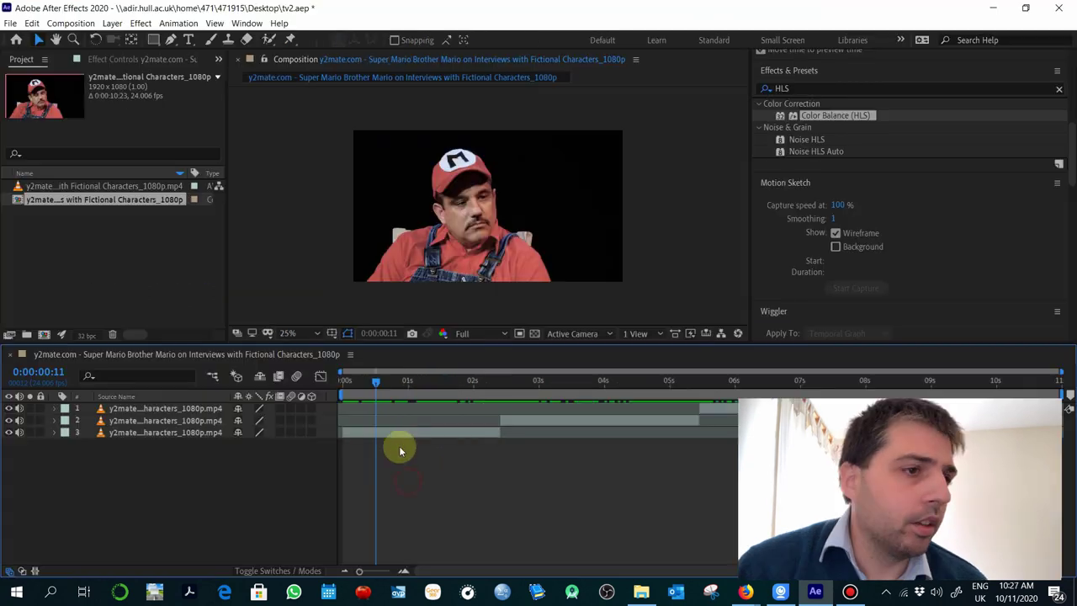
pyautogui.click(399, 437)
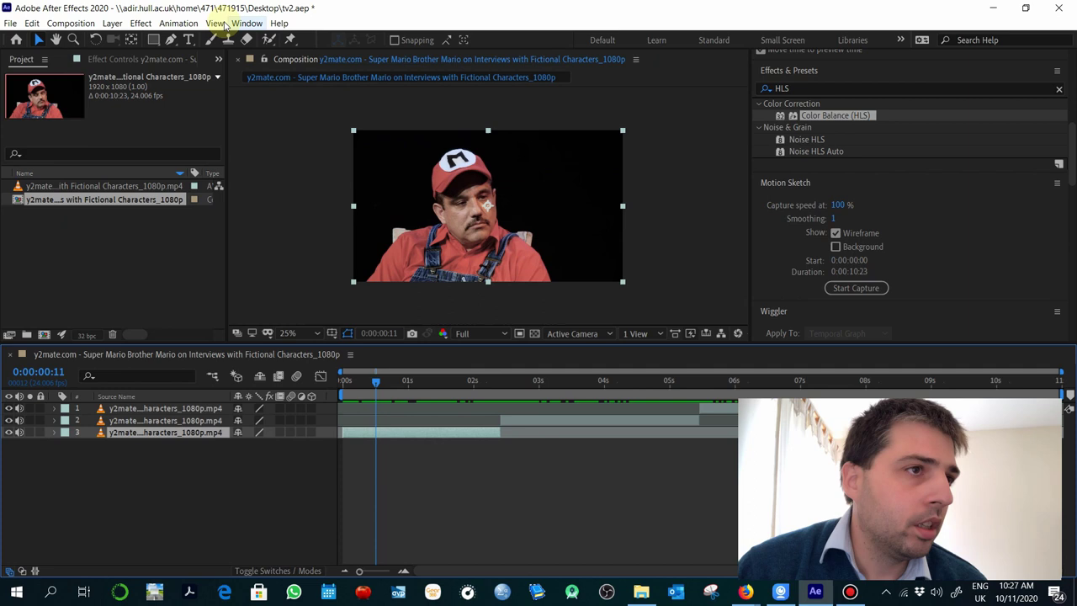
# Step: Draw a closed Pen mask around Mario's capped face on the opening-shot layer
pyautogui.click(171, 40)
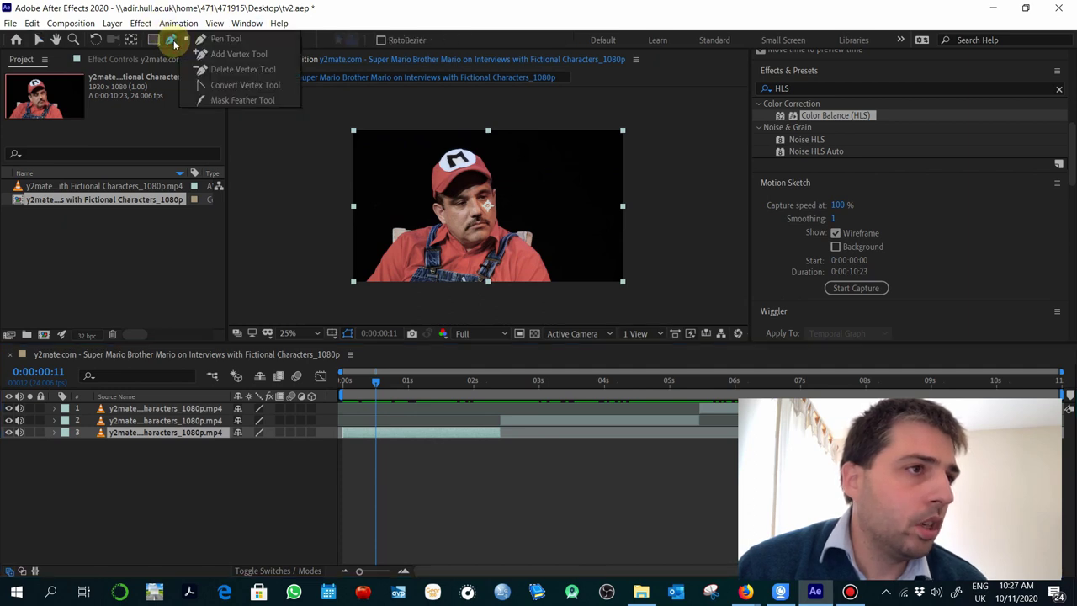
pyautogui.moveTo(223, 46); pyautogui.dragTo(435, 177)
pyautogui.click(432, 172)
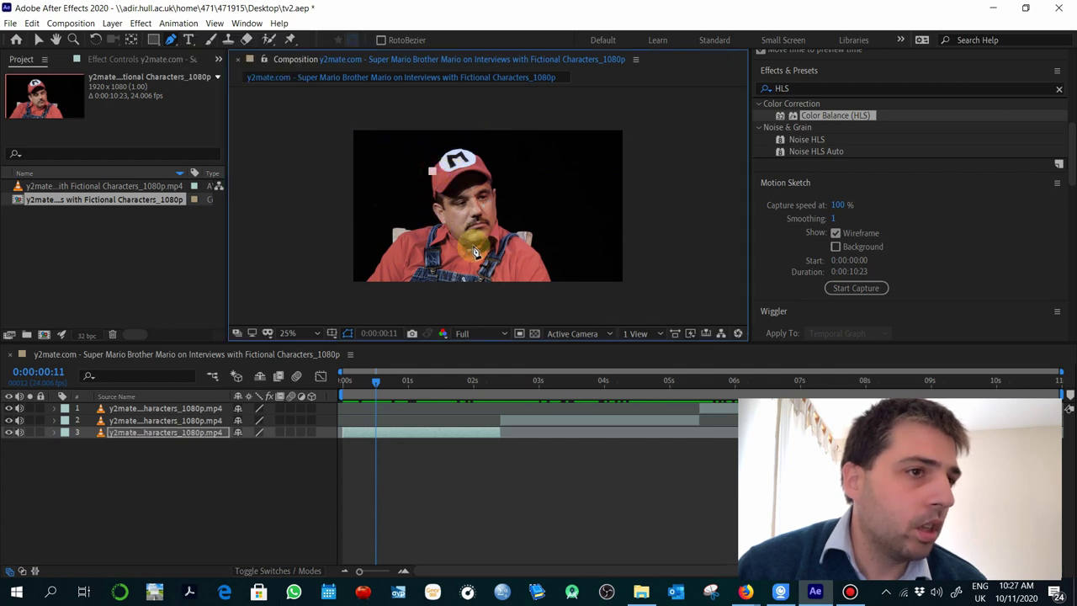
pyautogui.moveTo(473, 244); pyautogui.dragTo(501, 197)
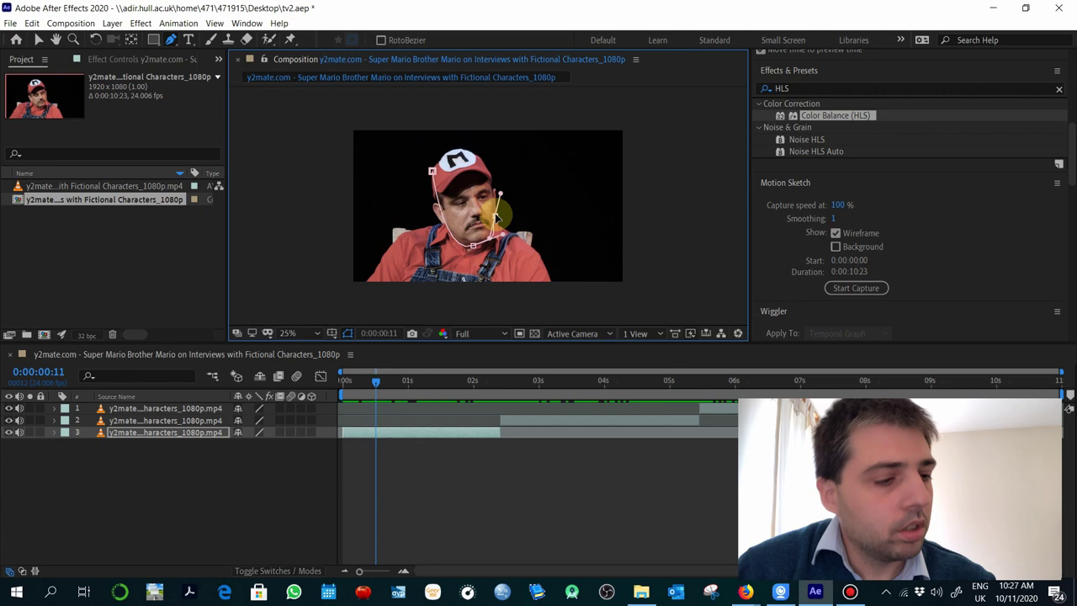
pyautogui.click(497, 216)
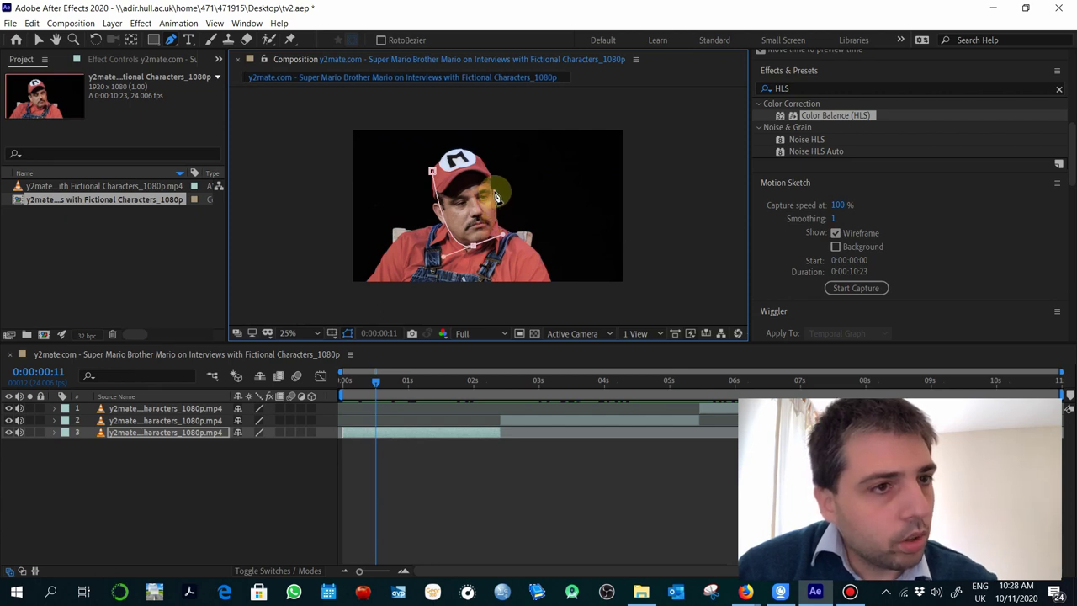
pyautogui.click(496, 196)
pyautogui.click(482, 160)
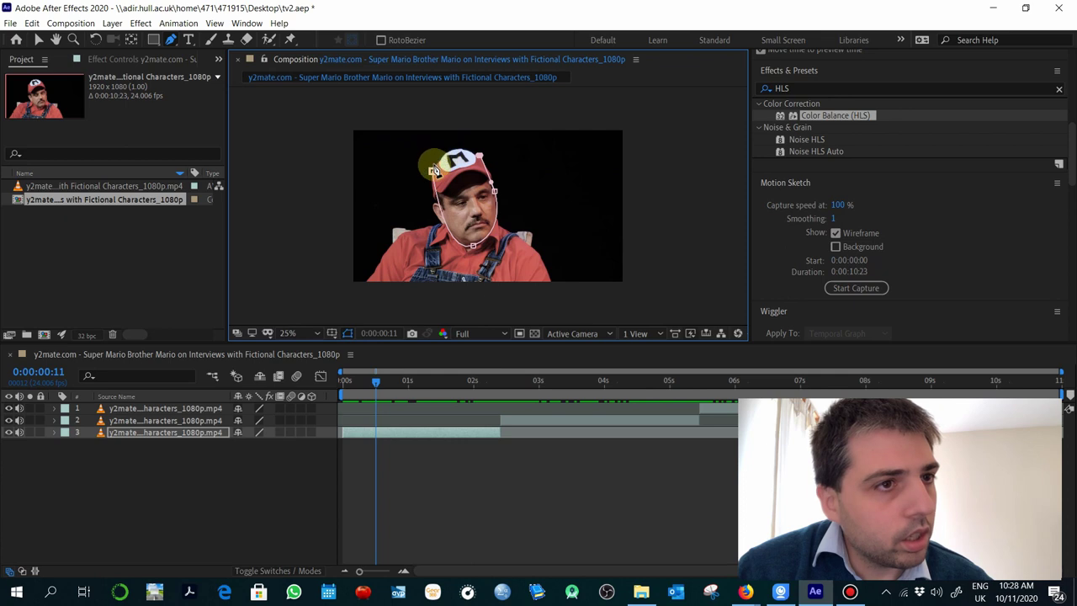
pyautogui.moveTo(438, 169)
pyautogui.mouseDown()
pyautogui.moveTo(414, 176)
pyautogui.moveTo(419, 189)
pyautogui.moveTo(432, 175)
pyautogui.mouseUp()
pyautogui.moveTo(473, 246); pyautogui.dragTo(443, 255)
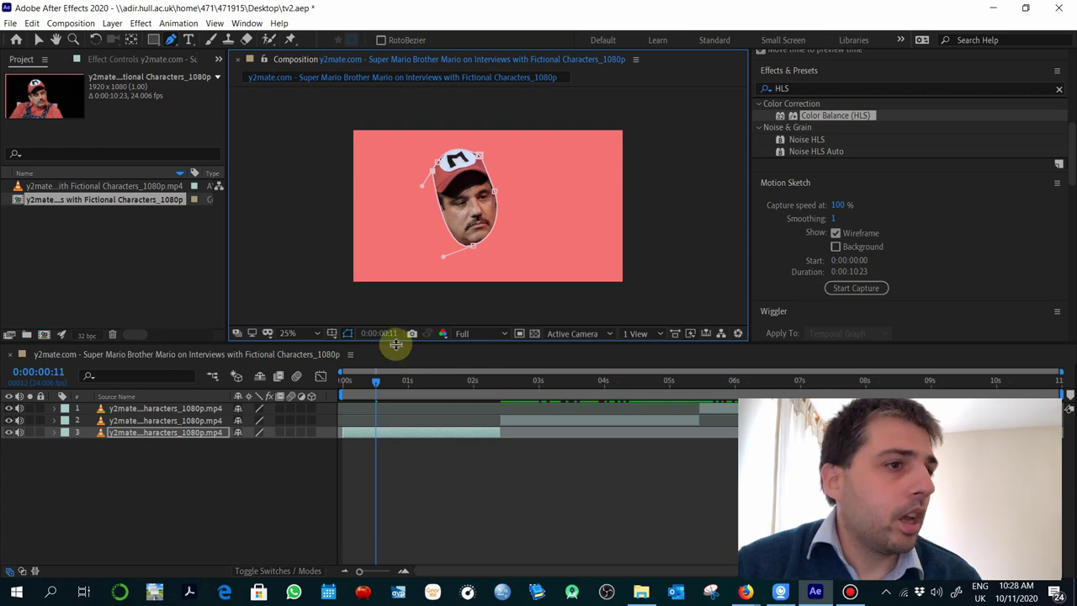
# Step: Delete the stray ellipse Mask 2 drawn to the right of the face
pyautogui.moveTo(155, 42); pyautogui.dragTo(212, 76)
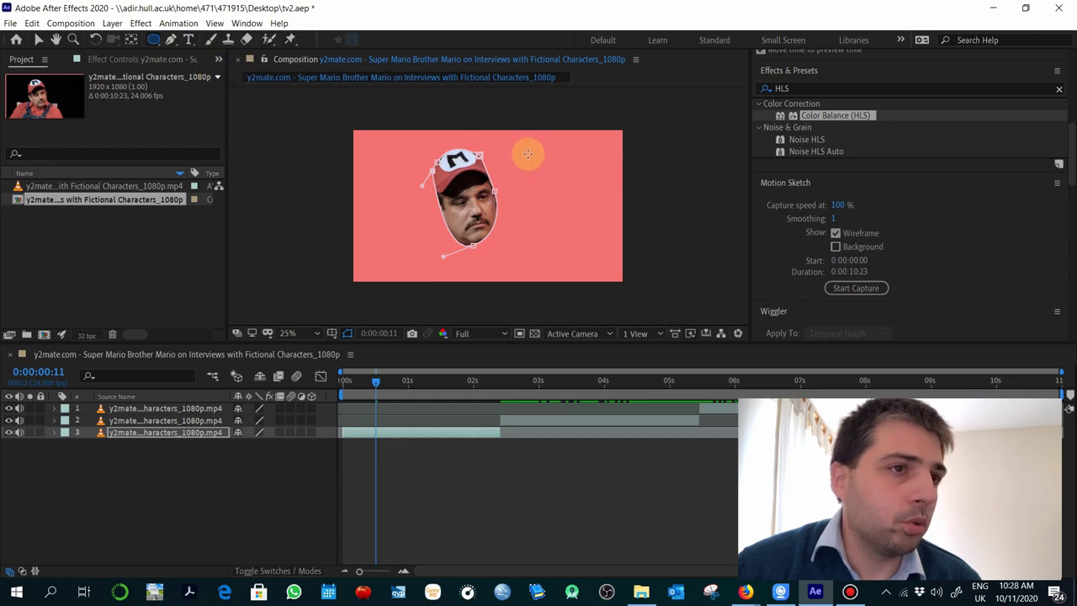
pyautogui.moveTo(529, 153)
pyautogui.mouseDown()
pyautogui.moveTo(617, 253)
pyautogui.moveTo(606, 258)
pyautogui.mouseUp()
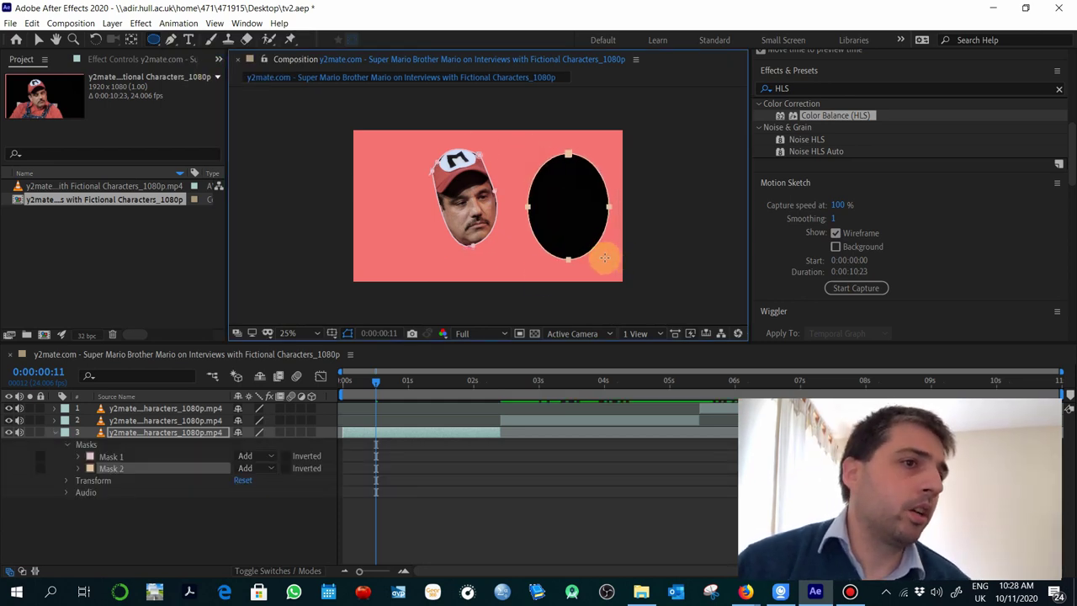
pyautogui.click(126, 519)
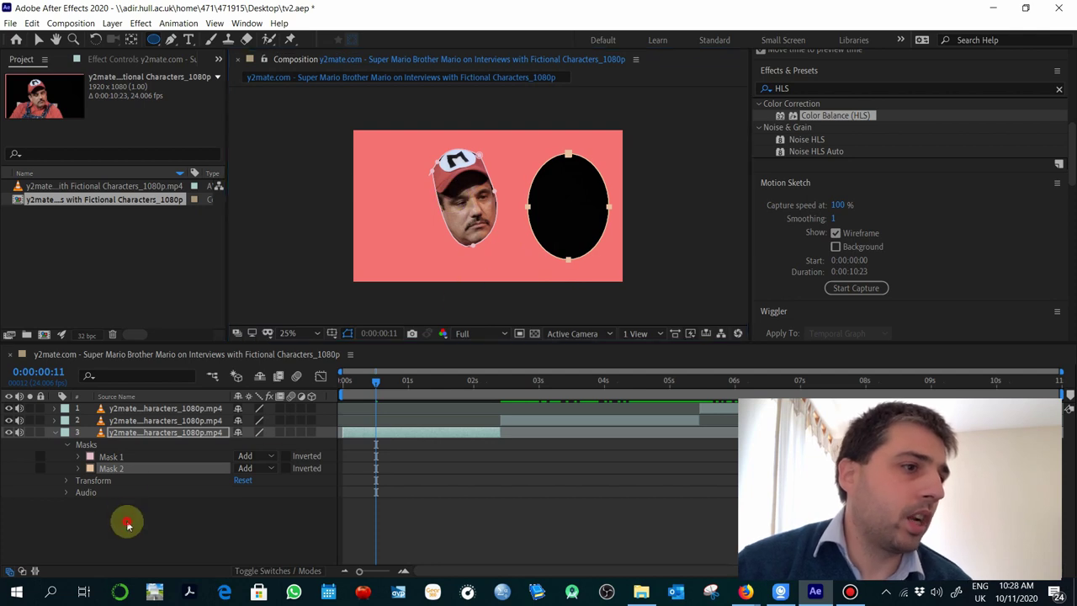
pyautogui.click(131, 471)
pyautogui.press('Delete')
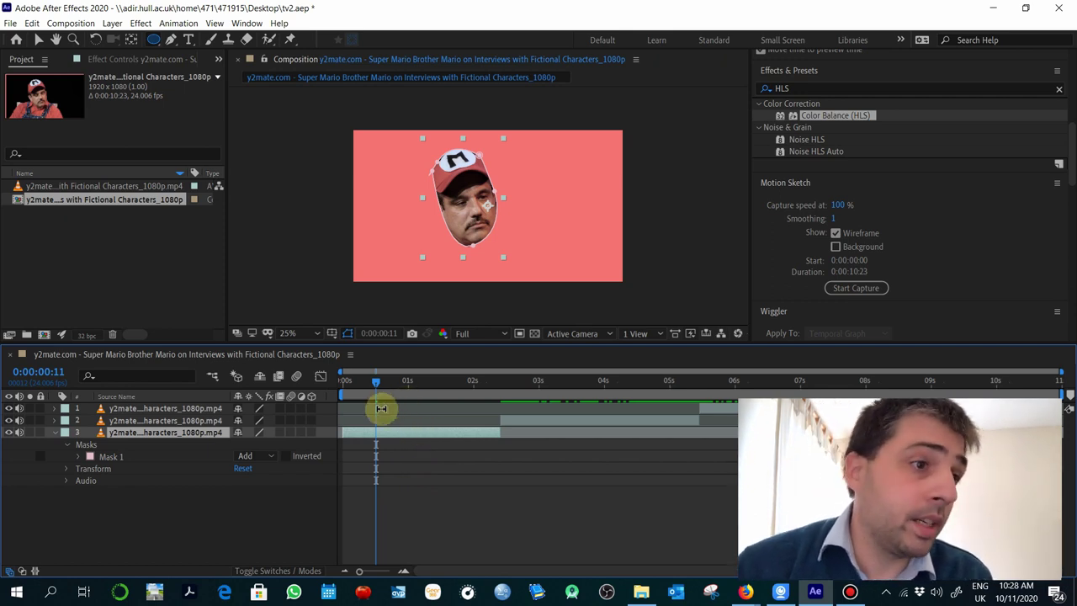
pyautogui.moveTo(402, 380); pyautogui.dragTo(447, 396)
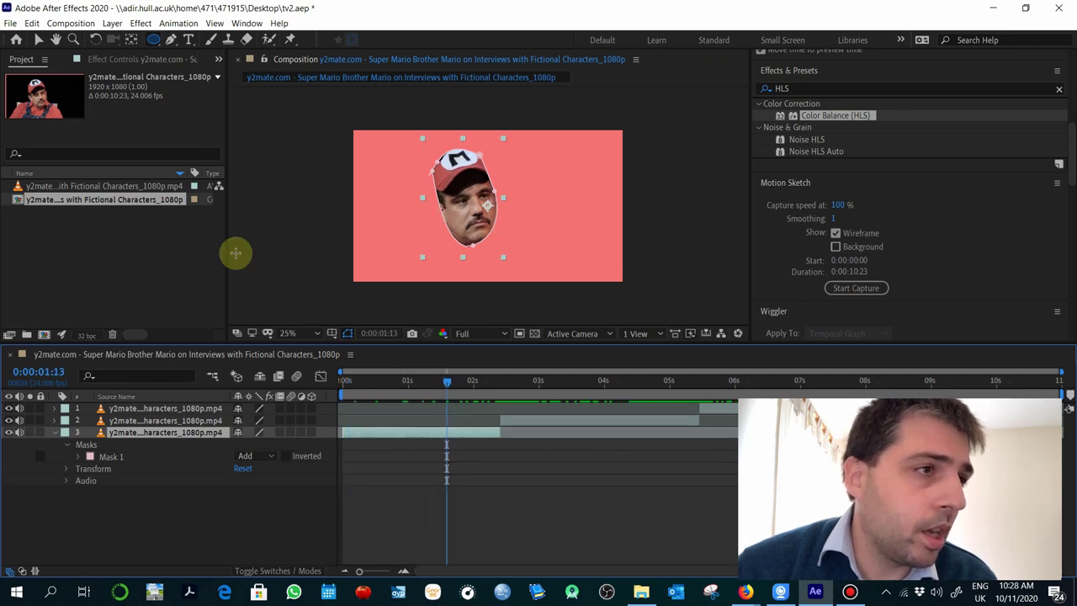
pyautogui.click(274, 457)
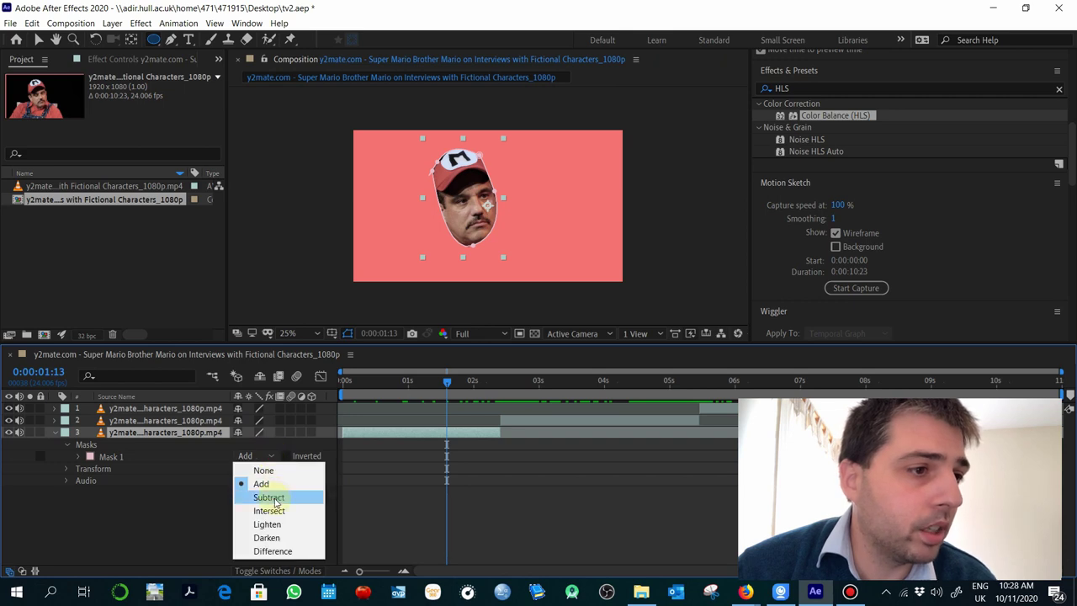
pyautogui.click(263, 471)
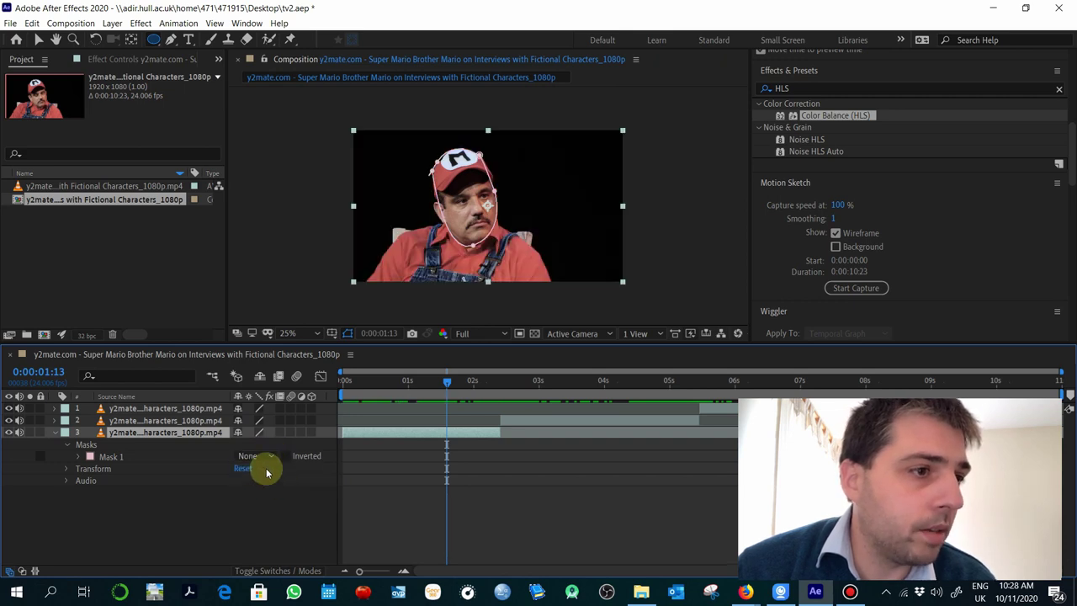
pyautogui.click(264, 456)
pyautogui.click(269, 497)
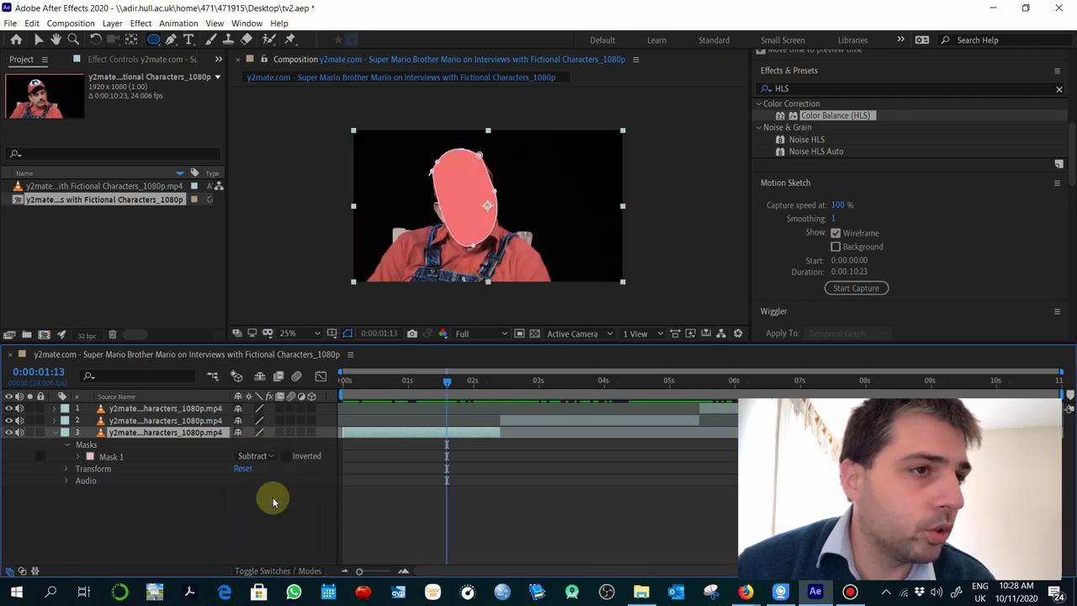
pyautogui.click(271, 457)
pyautogui.click(263, 484)
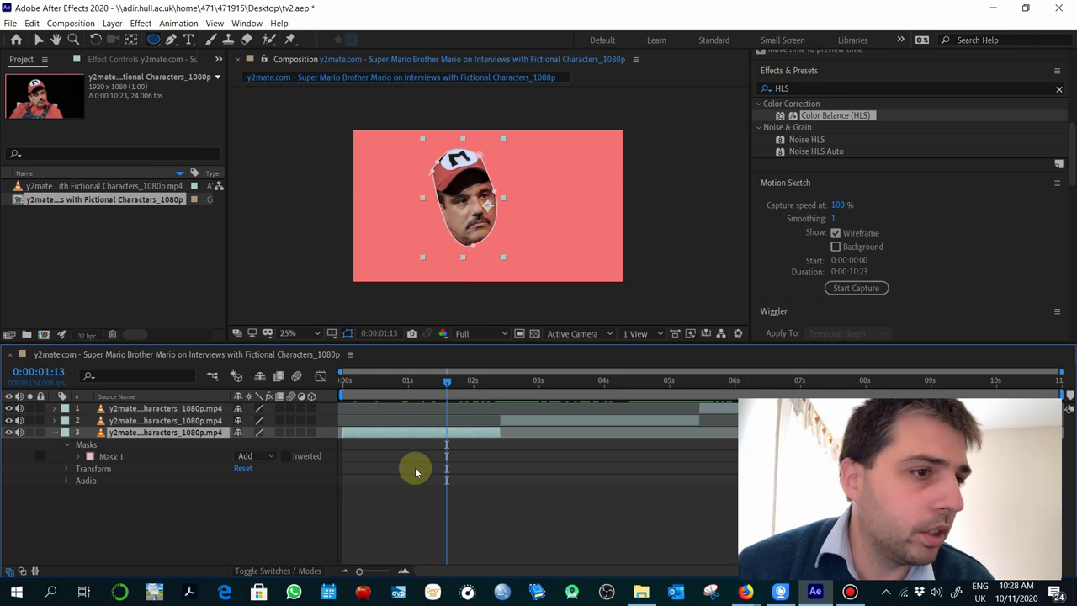
# Step: Duplicate masked layer 3, delete Mask 1 from the new layer 4, and reselect layer 3
pyautogui.click(40, 39)
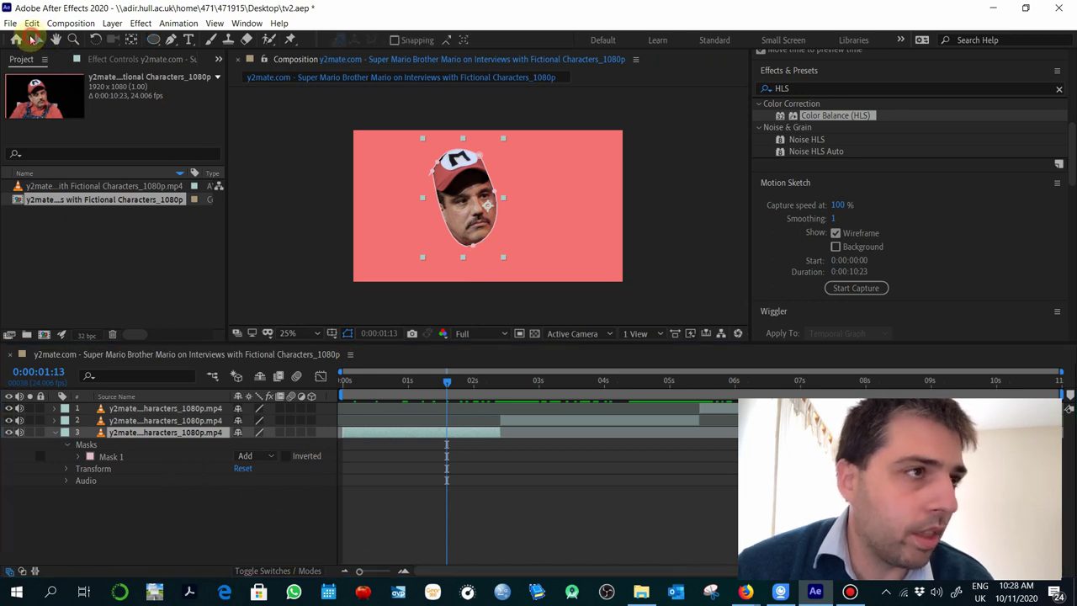
pyautogui.click(390, 468)
pyautogui.click(391, 434)
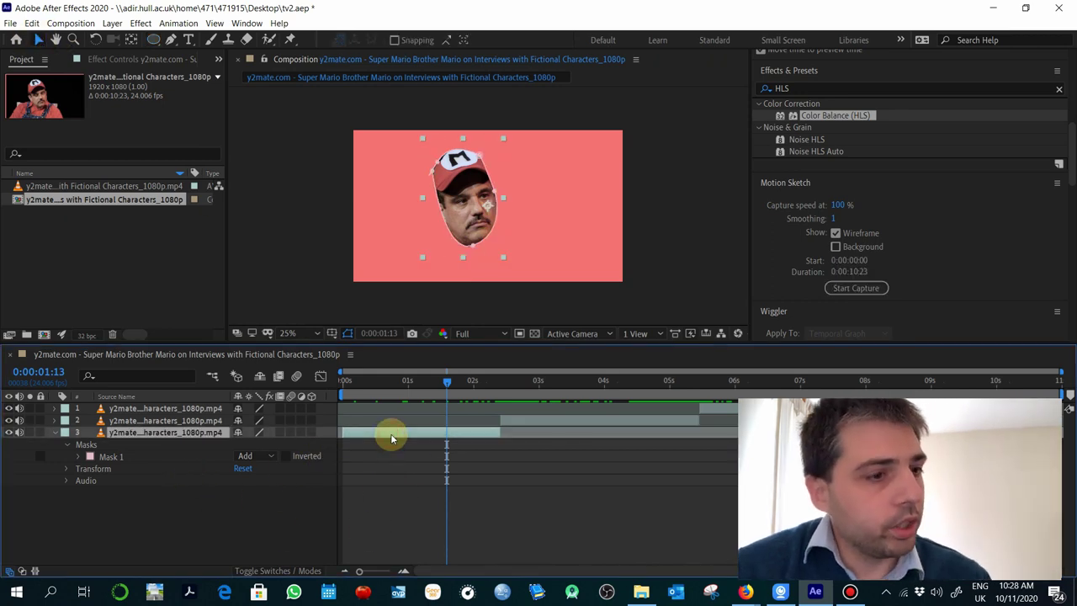
pyautogui.hotkey('ctrl', 'd')
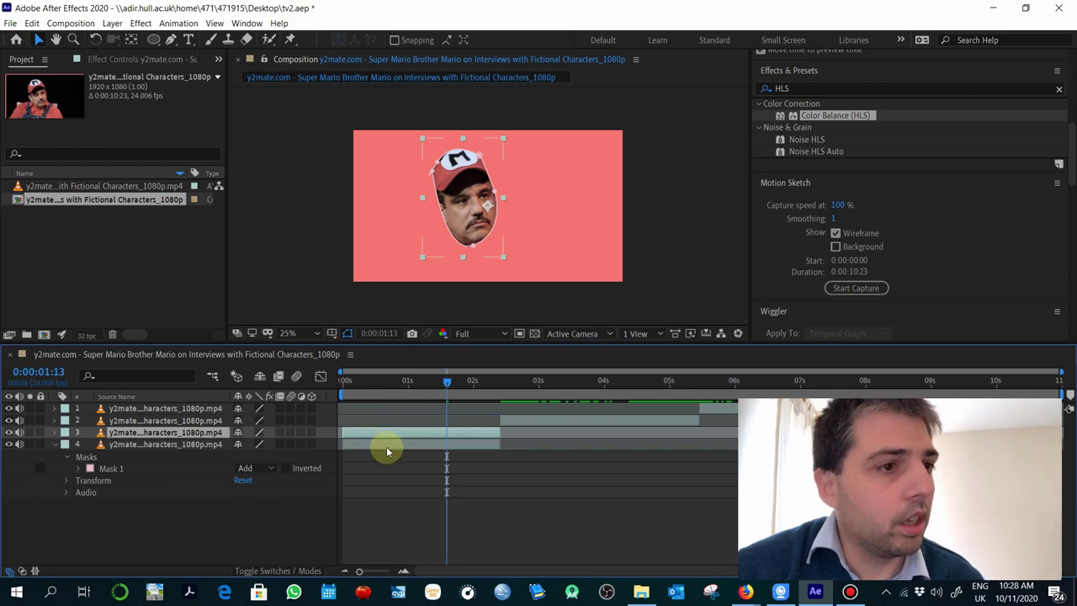
pyautogui.click(387, 449)
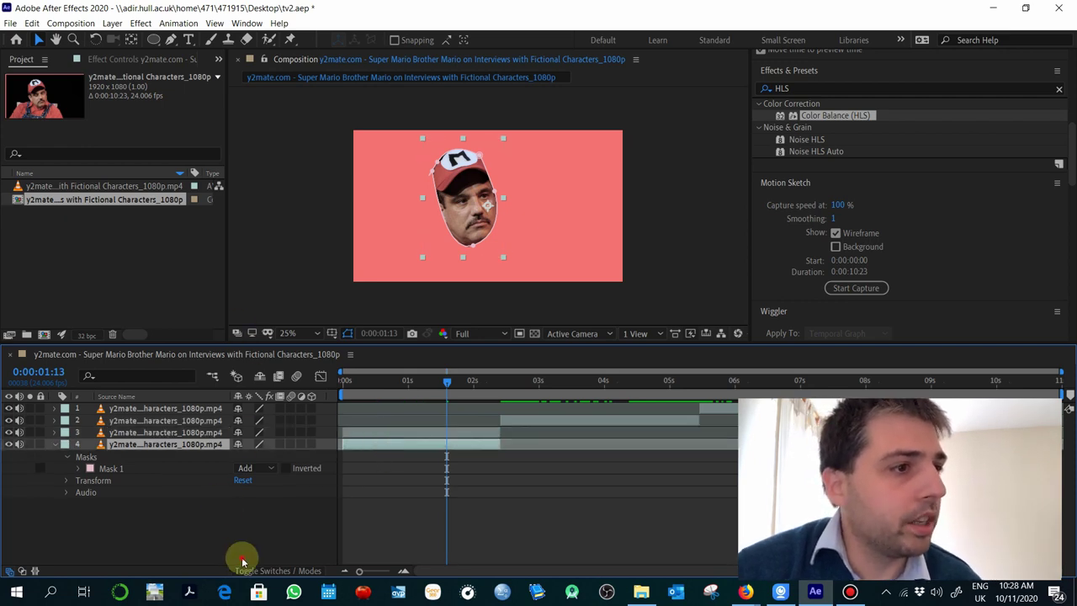
pyautogui.click(110, 468)
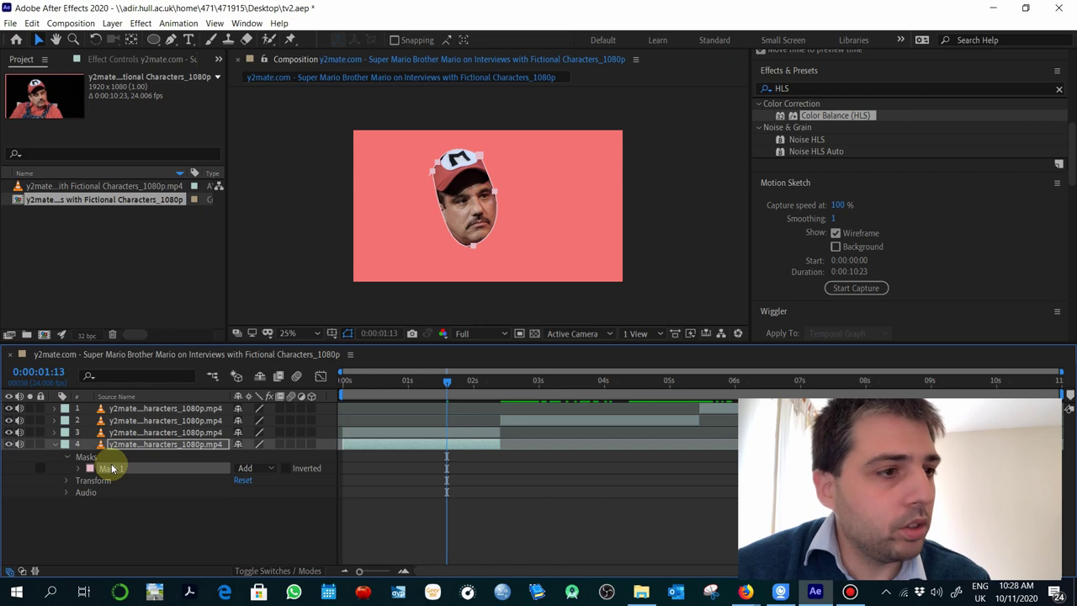
pyautogui.press('Delete')
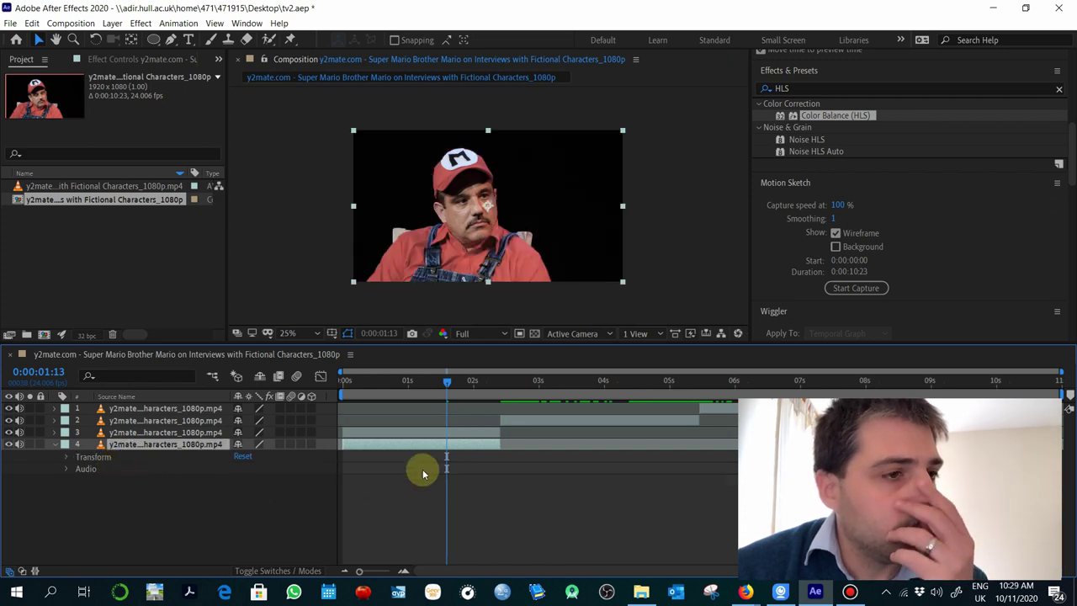
pyautogui.moveTo(411, 392); pyautogui.dragTo(359, 397)
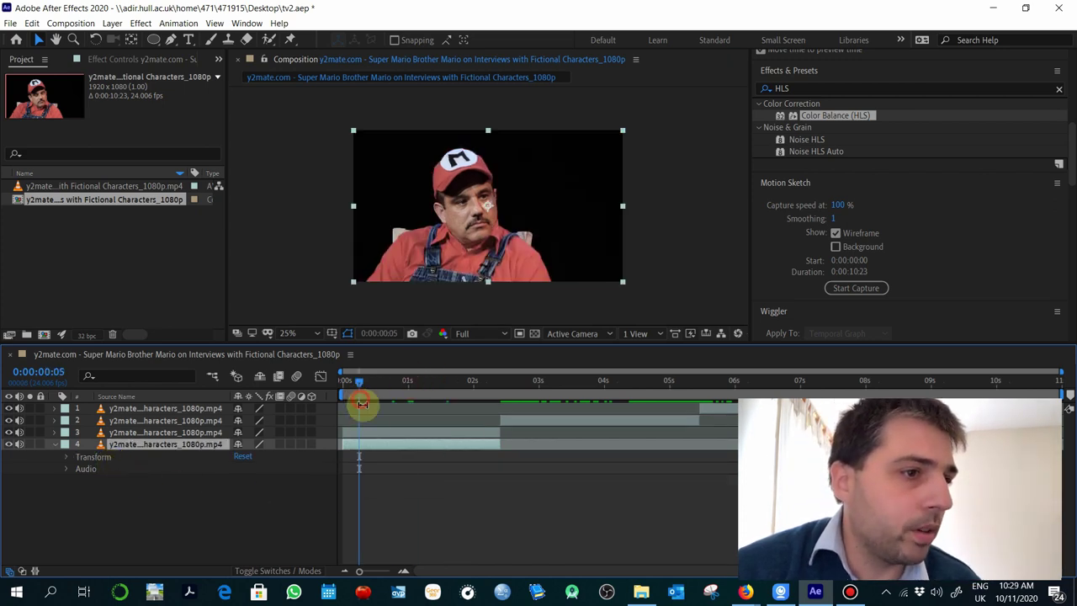
pyautogui.click(377, 433)
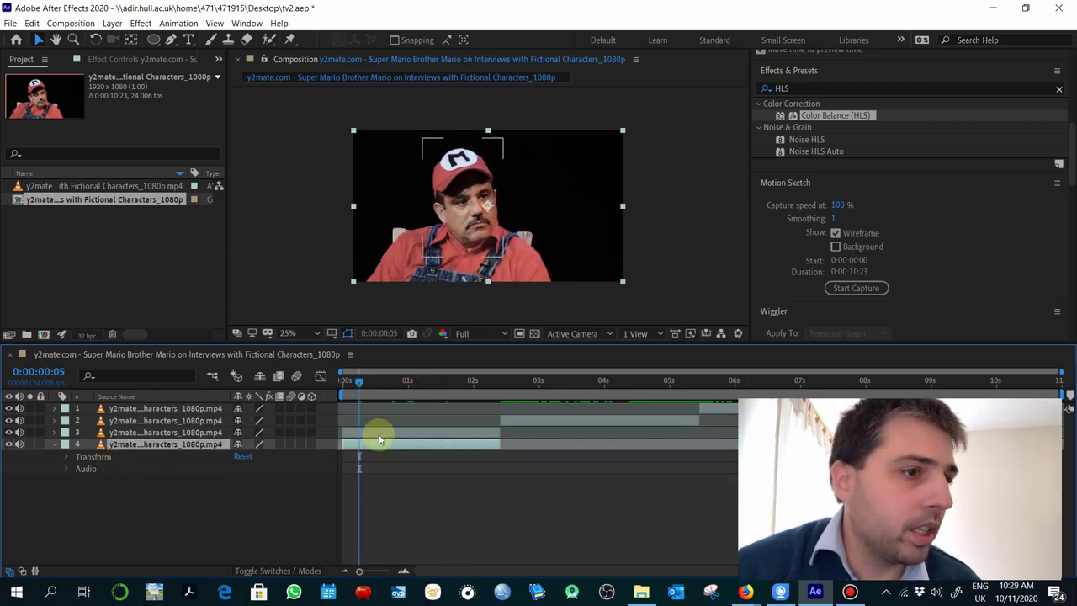
# Step: Apply Stylize > Mosaic to layer 3 with Horizontal and Vertical Blocks set to 46
pyautogui.click(810, 88)
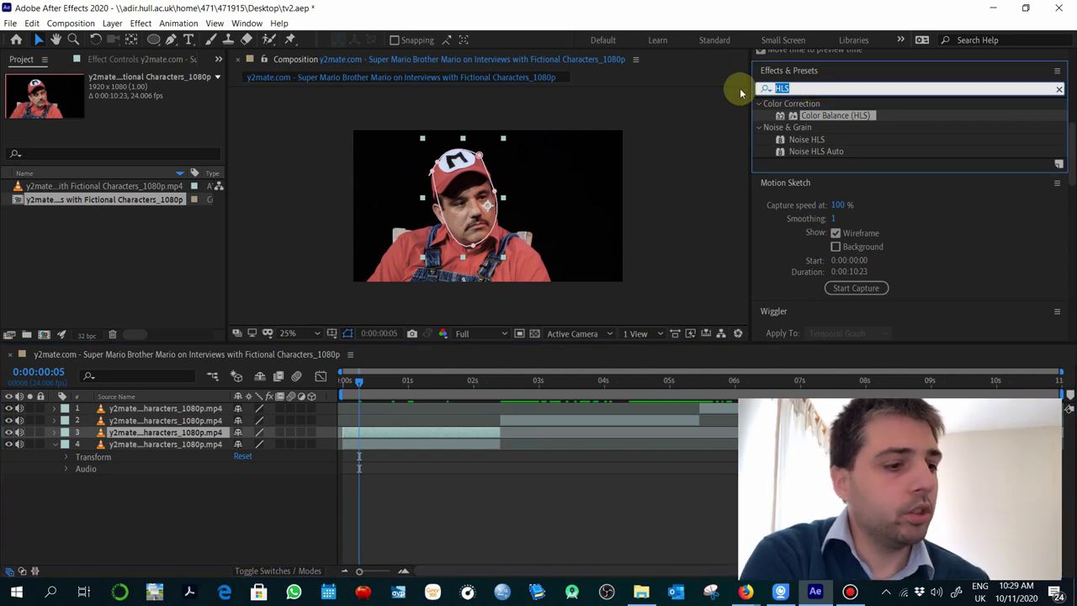
pyautogui.write('mosaic')
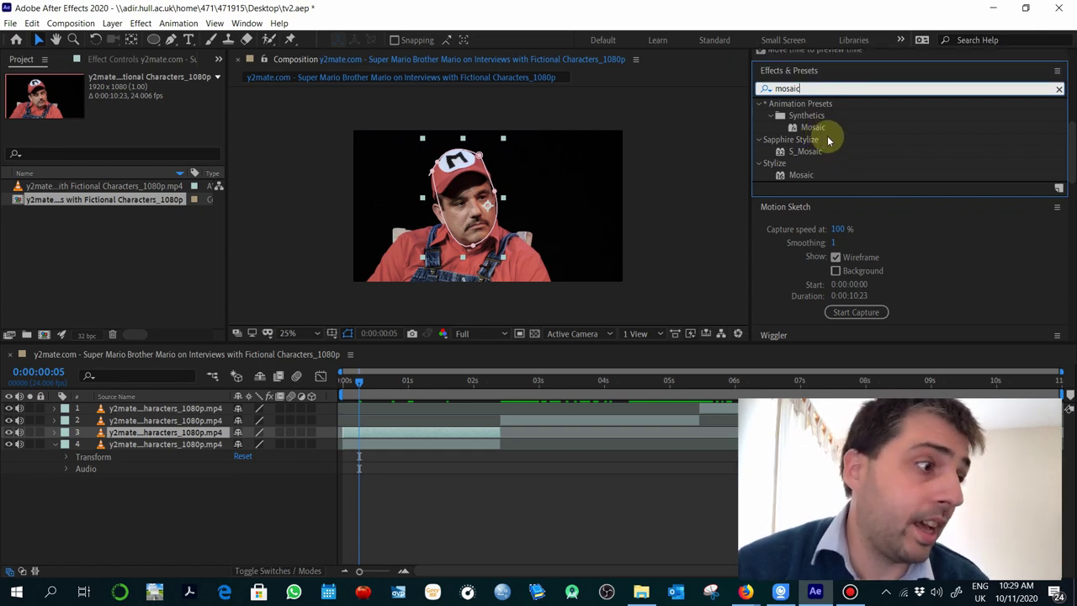
pyautogui.scroll(-1, 829, 141)
pyautogui.click(801, 150)
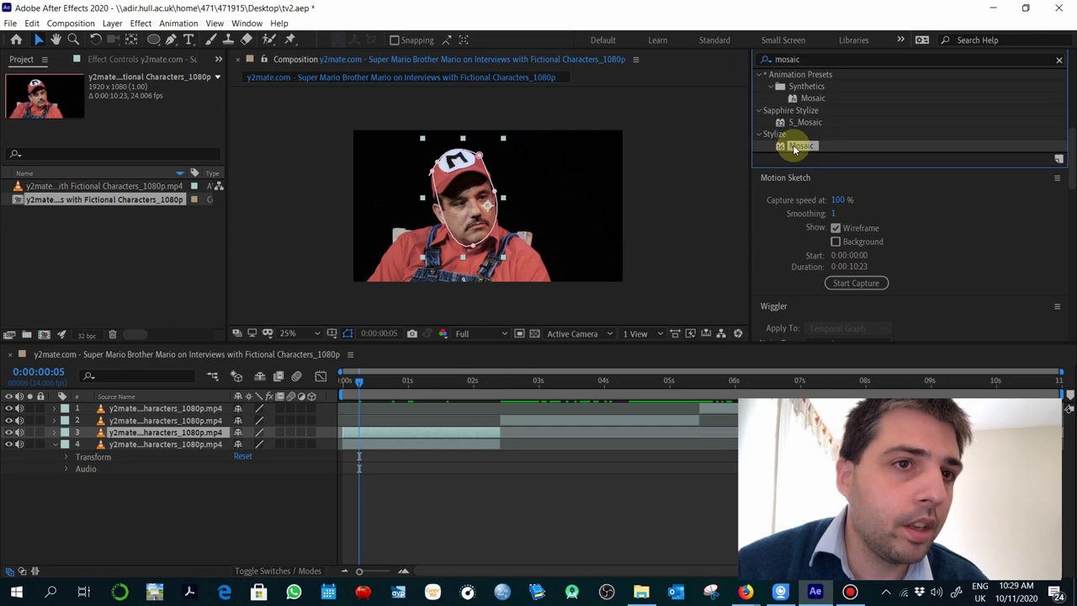
pyautogui.moveTo(795, 149); pyautogui.dragTo(412, 439)
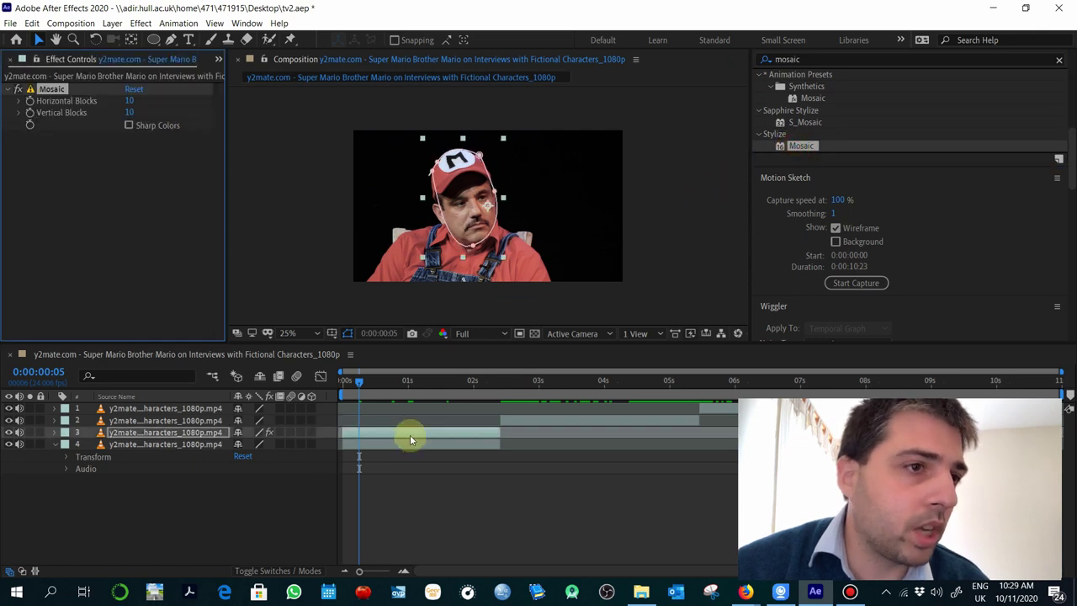
pyautogui.click(131, 101)
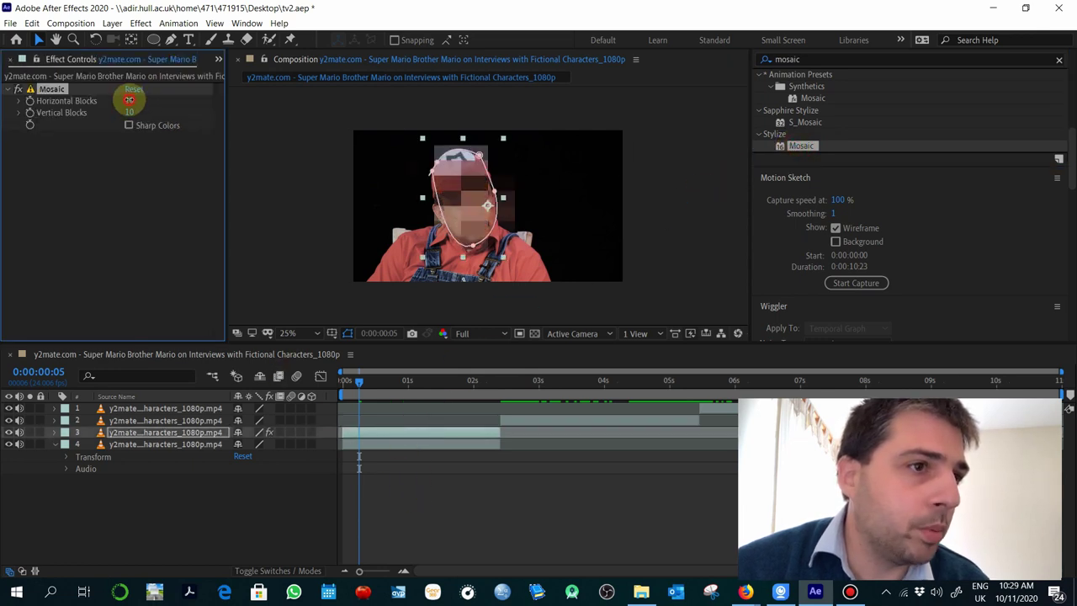
pyautogui.moveTo(128, 100)
pyautogui.mouseDown()
pyautogui.moveTo(158, 96)
pyautogui.moveTo(147, 108)
pyautogui.mouseUp()
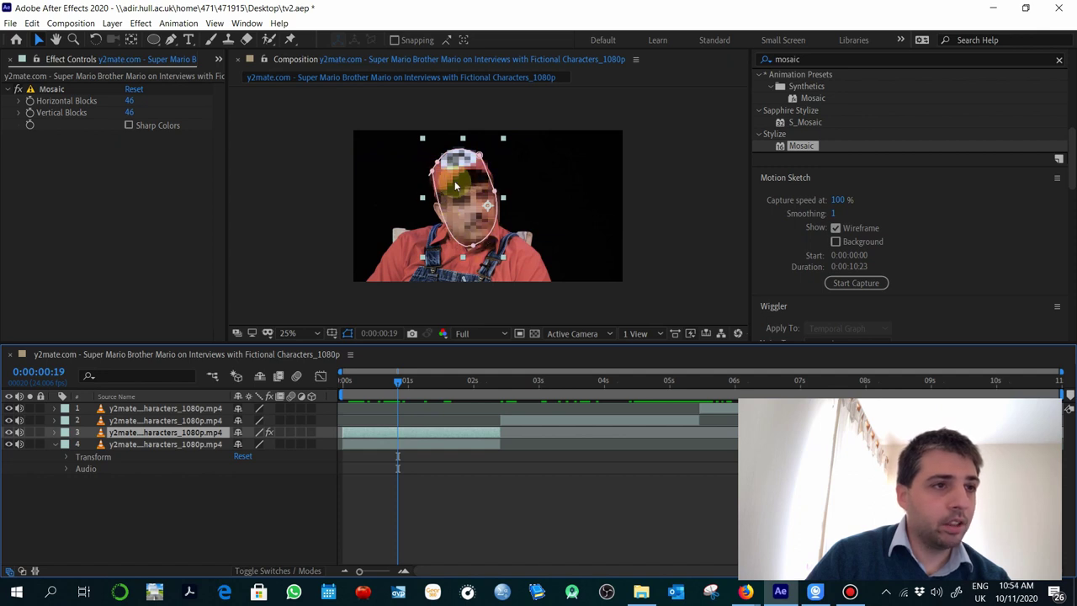
# Step: Switch to the Ellipse mask tool and reselect layer 3 to show its mask
pyautogui.click(154, 42)
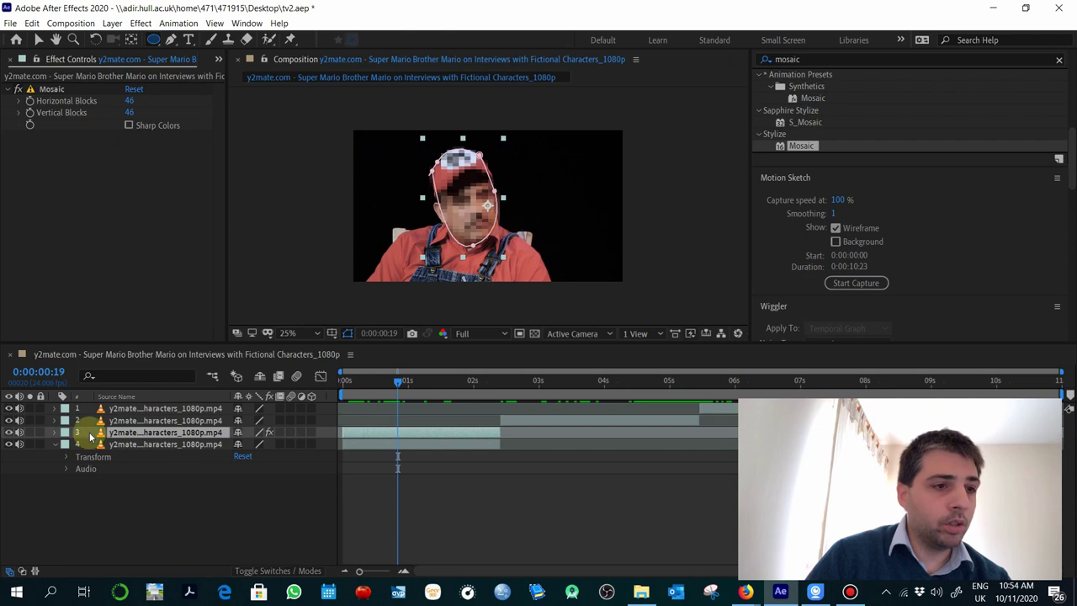
pyautogui.click(141, 474)
pyautogui.click(126, 433)
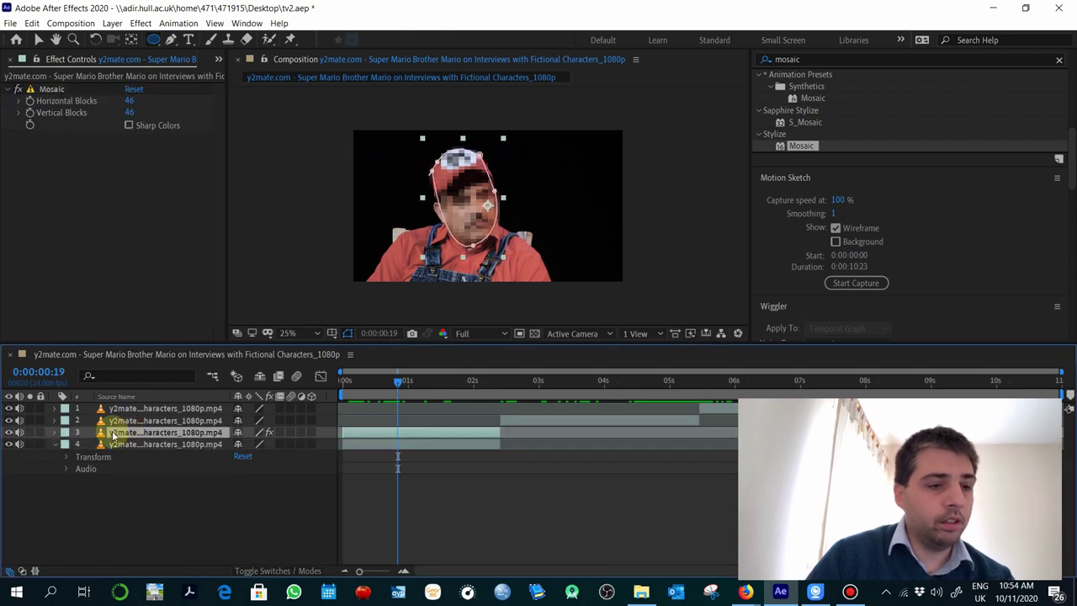
# Step: Draw a small elliptical Mask 2 over Mario's hat on layer 3 and set its mode to Subtract
pyautogui.press('m')
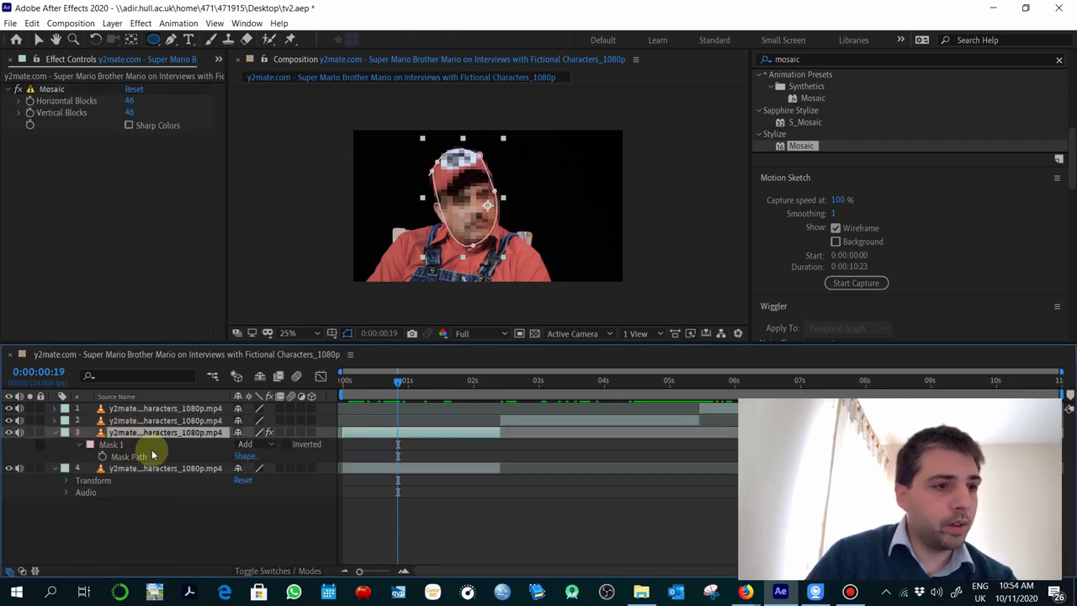
pyautogui.click(473, 152)
pyautogui.moveTo(432, 150); pyautogui.dragTo(486, 172)
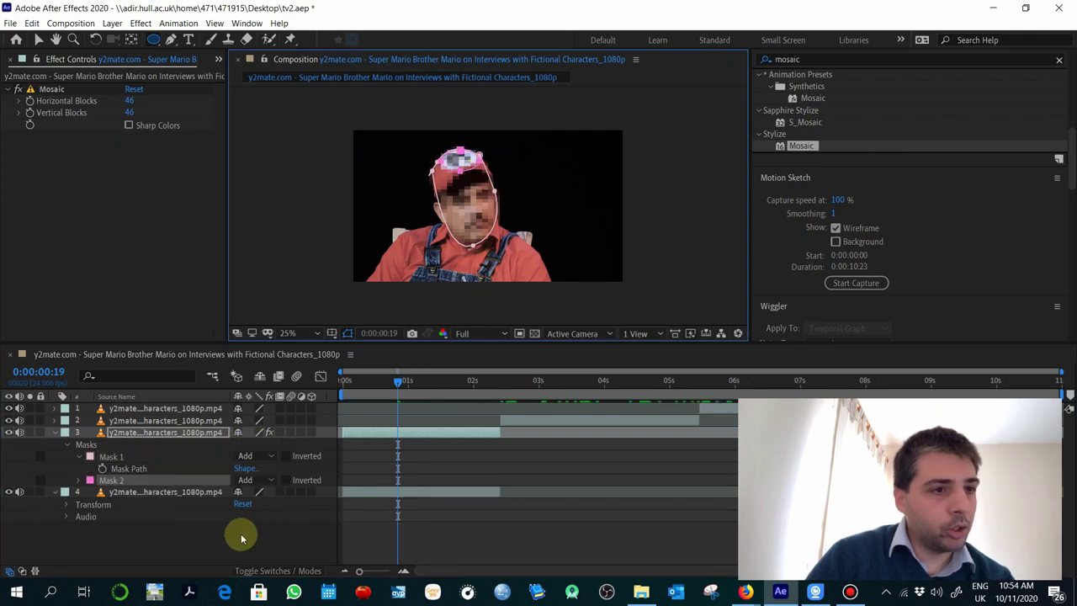
pyautogui.click(241, 484)
pyautogui.click(271, 414)
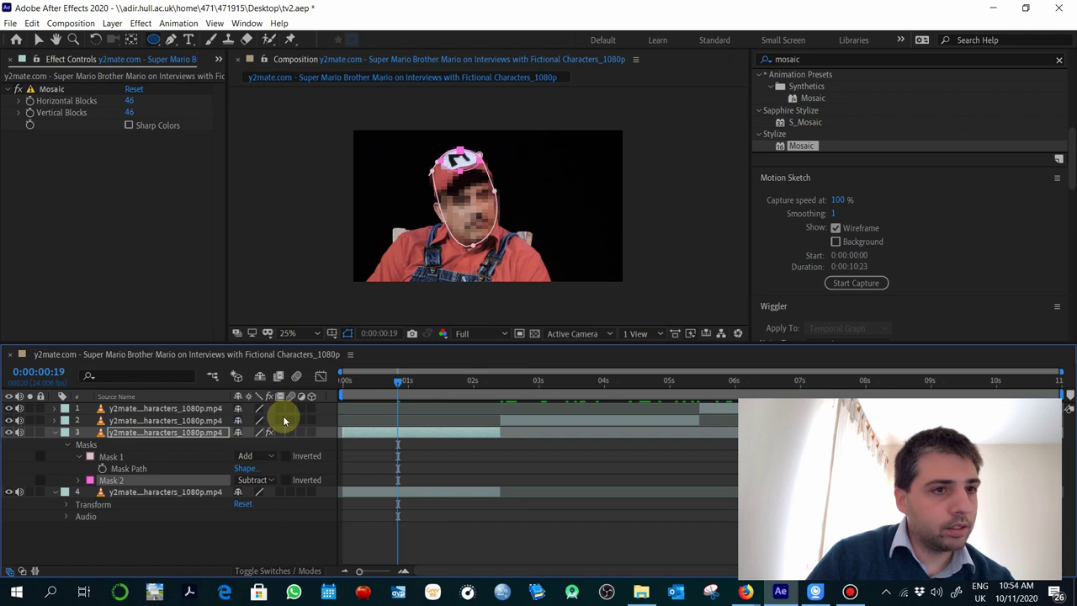
pyautogui.click(38, 40)
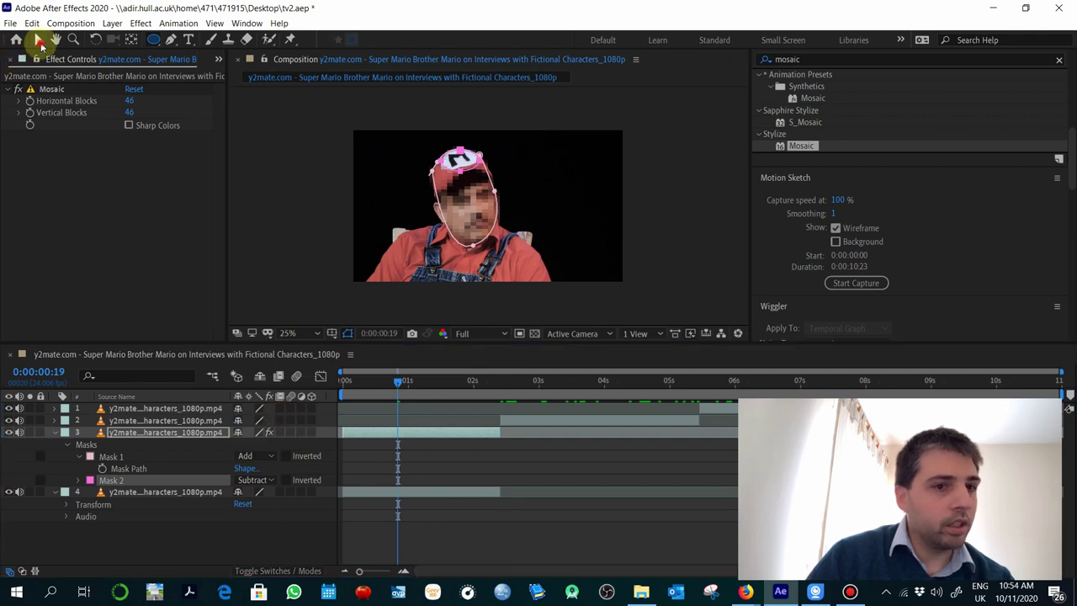
# Step: Scrub and preview the clip with layers 3 and 4 muted to check the pixelation
pyautogui.click(346, 380)
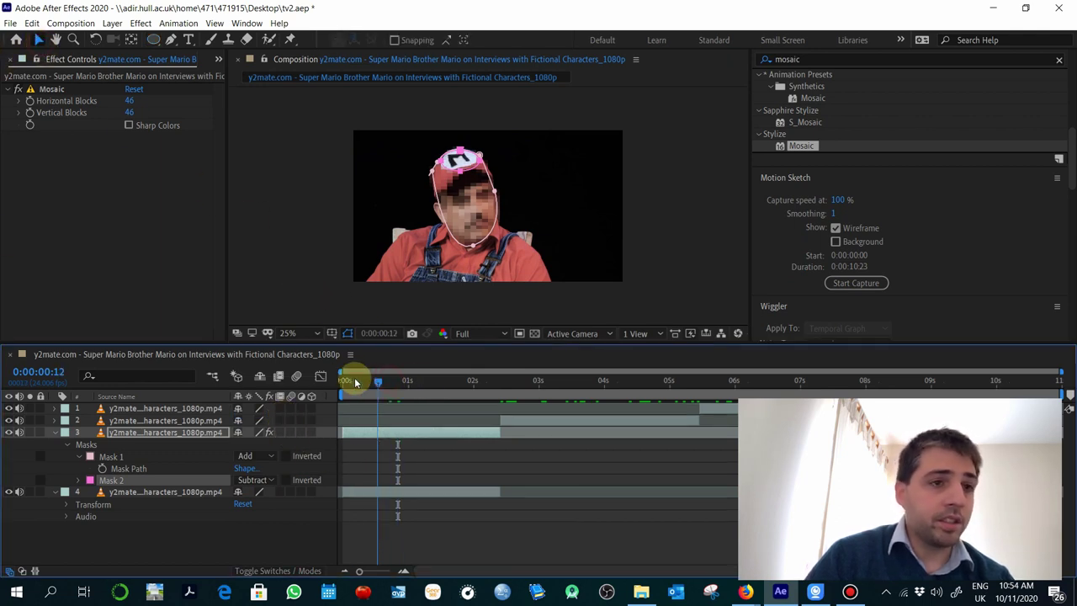
pyautogui.moveTo(350, 381); pyautogui.dragTo(259, 376)
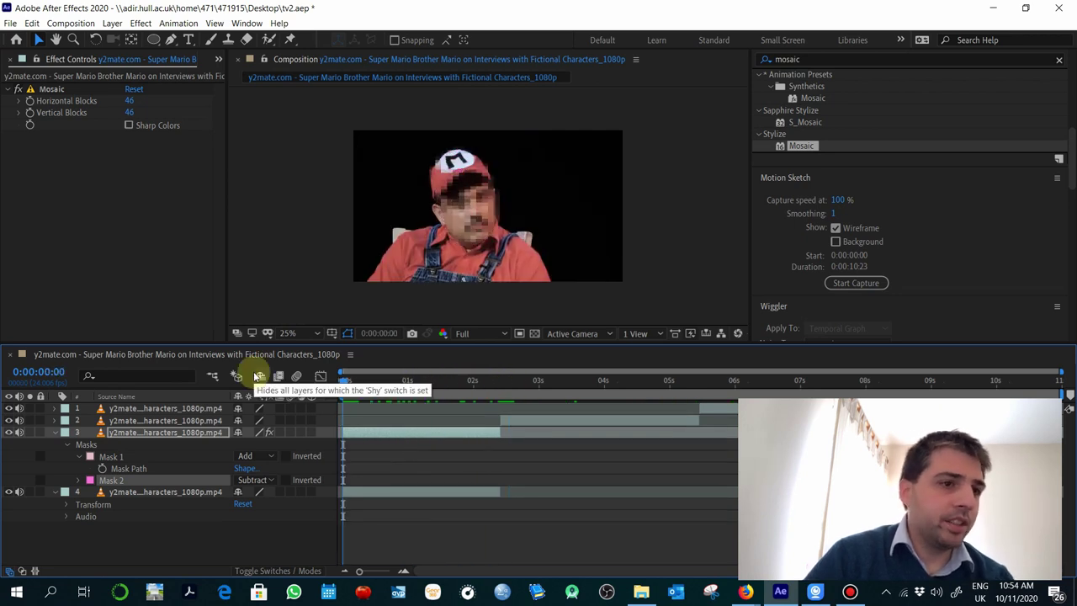
pyautogui.press('space')
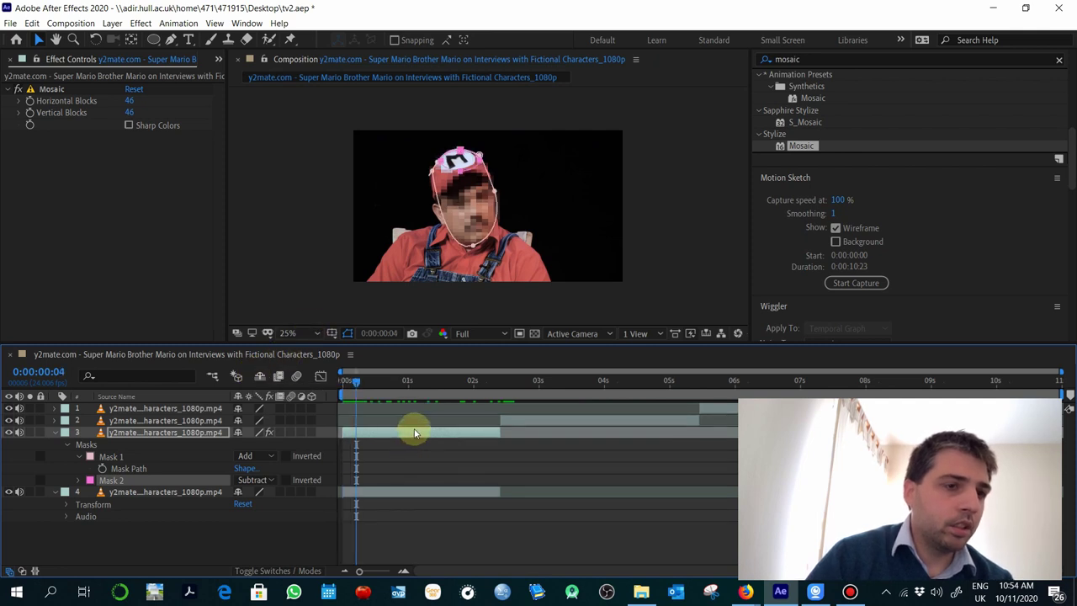
pyautogui.click(19, 433)
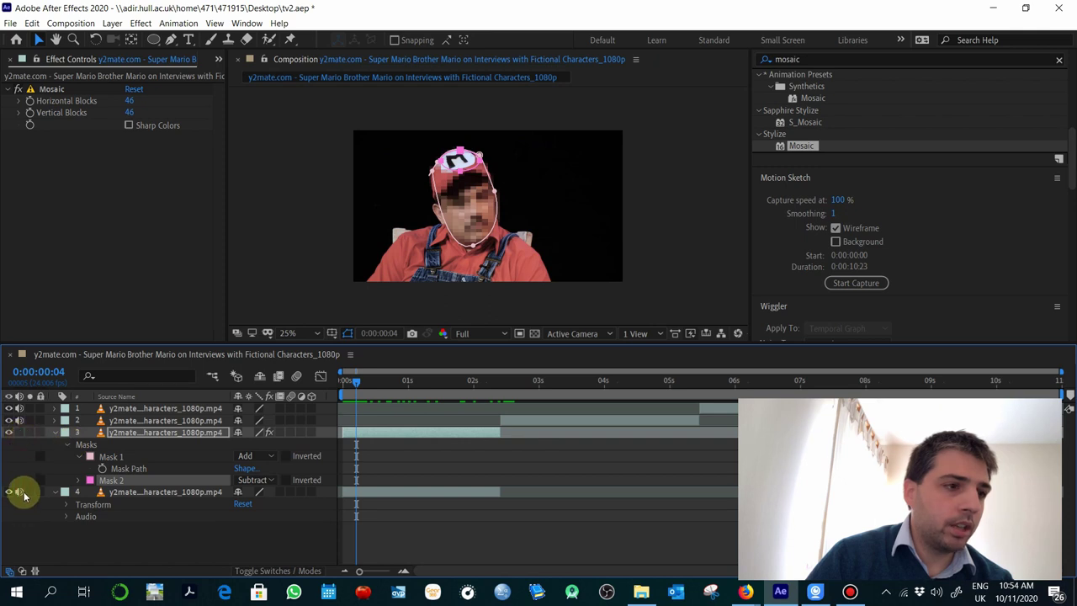
pyautogui.click(21, 493)
pyautogui.press('space')
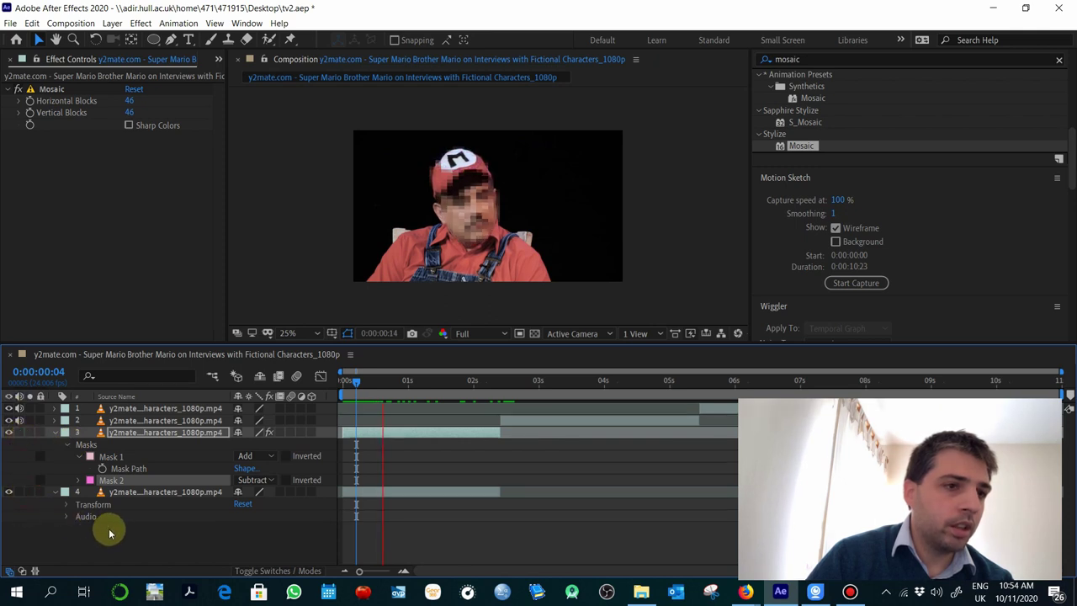
pyautogui.click(20, 409)
# Step: Return to the clip start and scrub through Mario's, the wide, and the interviewer's shots
pyautogui.click(104, 463)
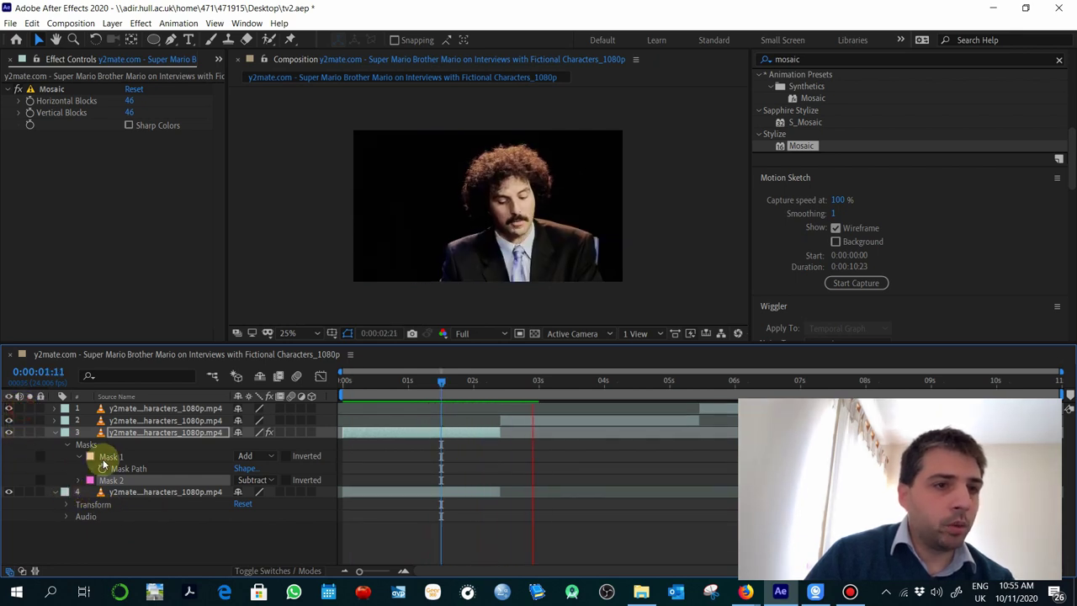
pyautogui.click(105, 457)
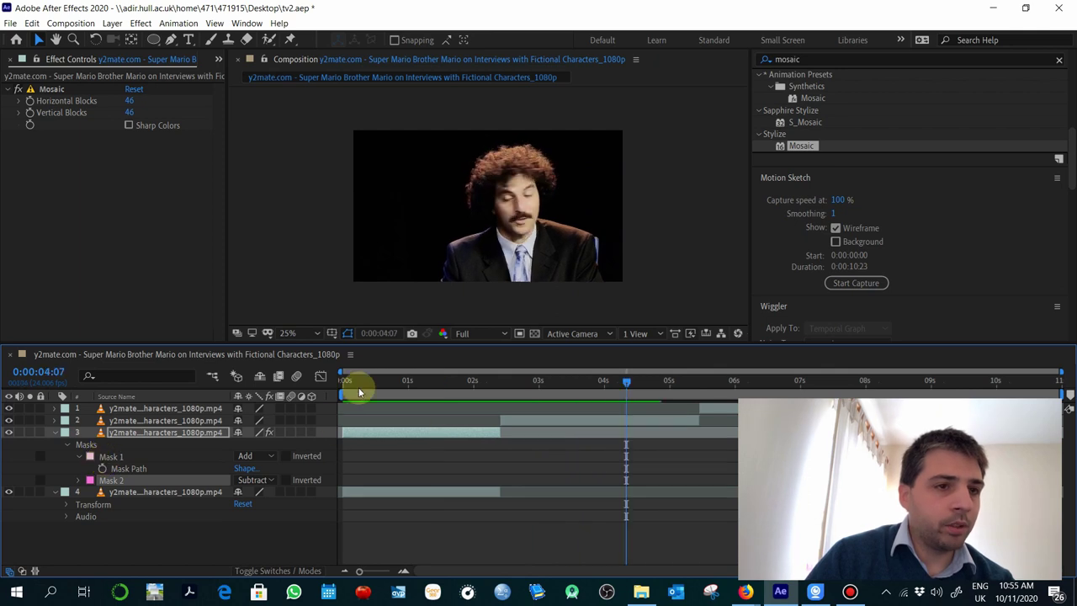
pyautogui.click(347, 383)
pyautogui.moveTo(345, 385); pyautogui.dragTo(422, 390)
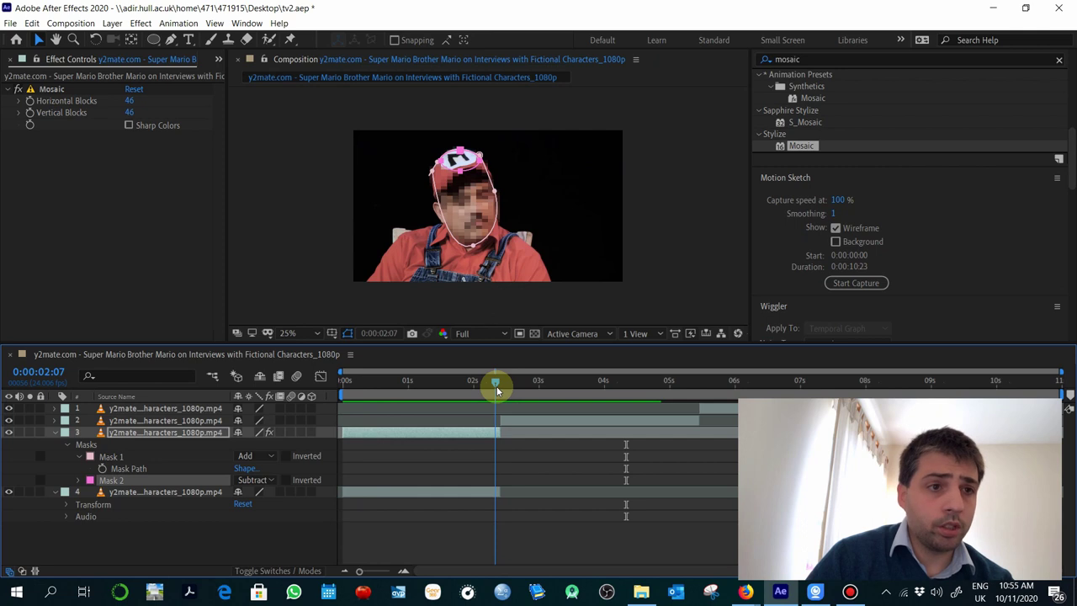
pyautogui.moveTo(497, 386); pyautogui.dragTo(701, 393)
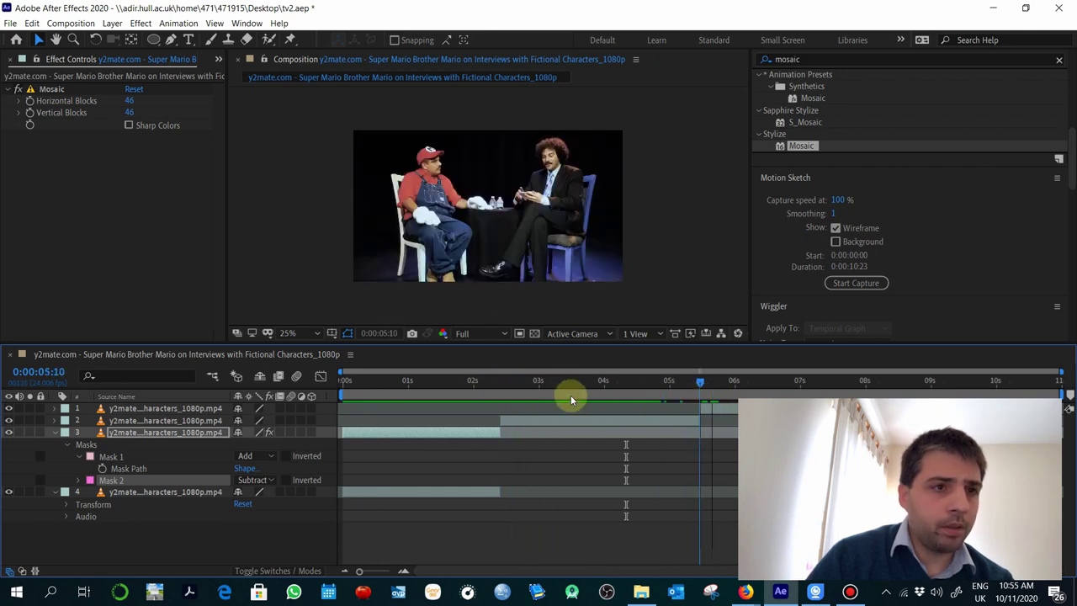
pyautogui.moveTo(570, 399); pyautogui.dragTo(392, 425)
# Step: Reshape the top of Mario's face mask to fit around his cap
pyautogui.click(474, 249)
pyautogui.click(504, 199)
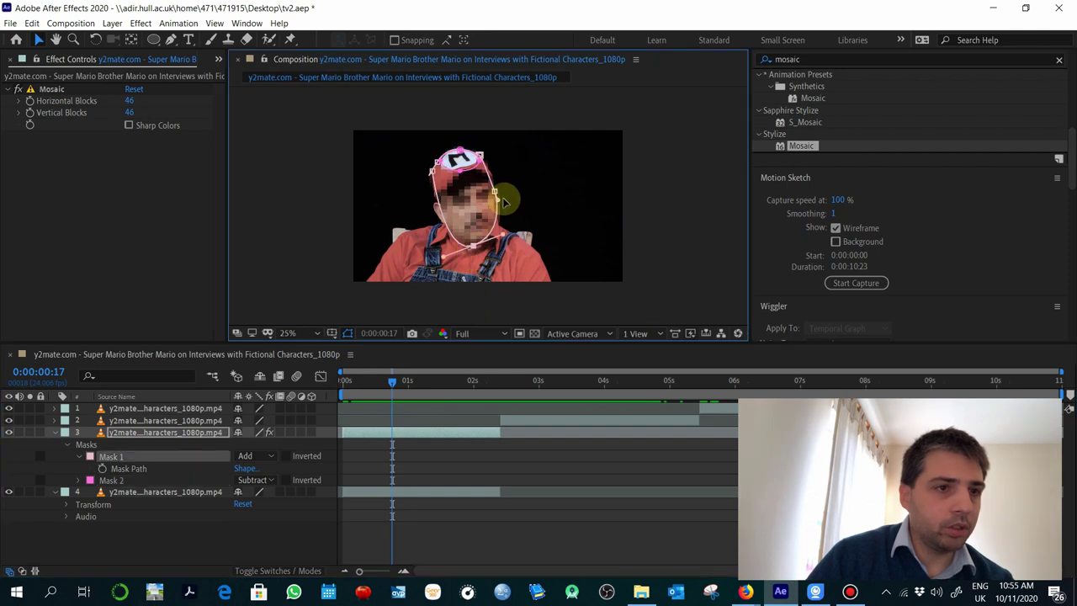
pyautogui.click(428, 173)
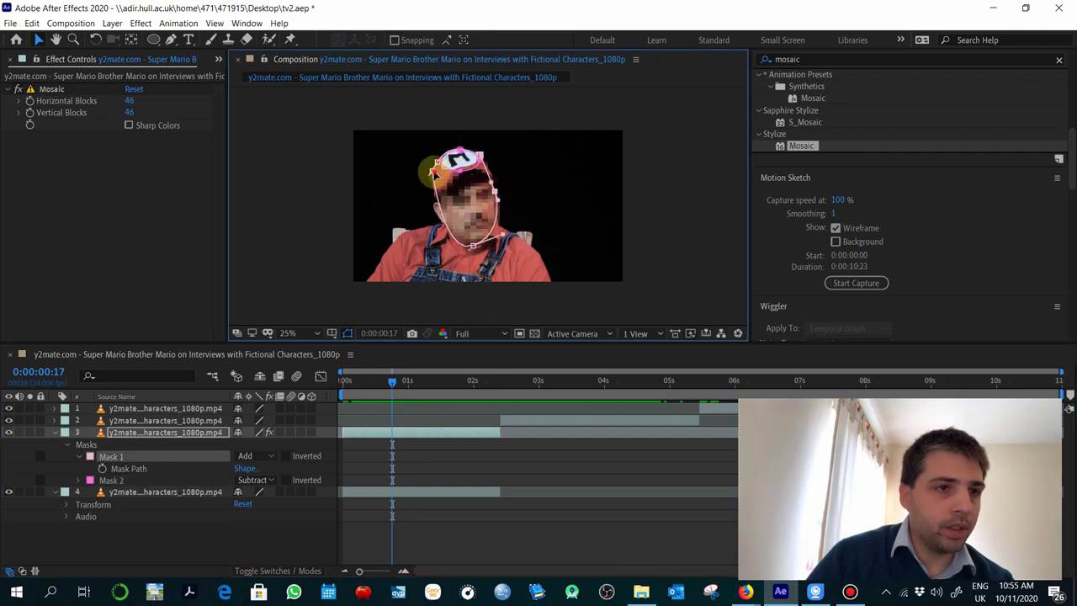
pyautogui.moveTo(434, 167); pyautogui.dragTo(463, 157)
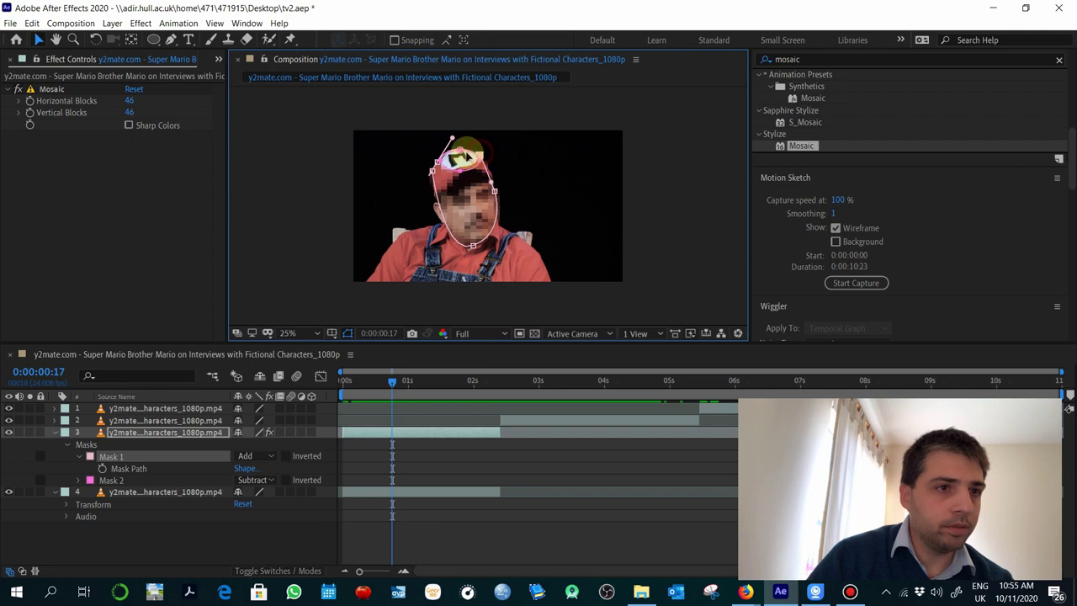
pyautogui.click(79, 458)
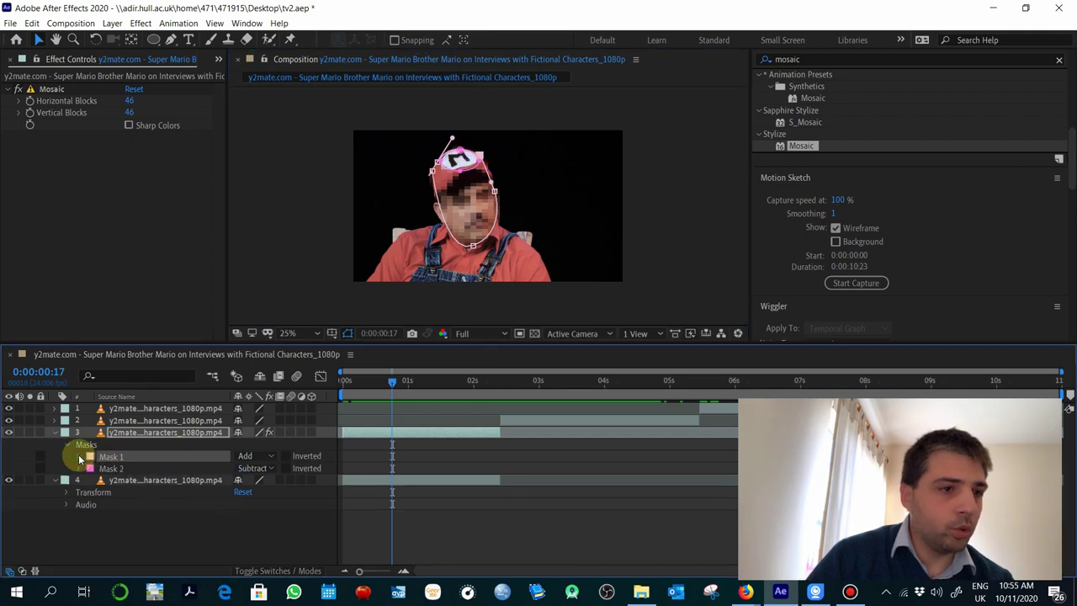
pyautogui.click(469, 251)
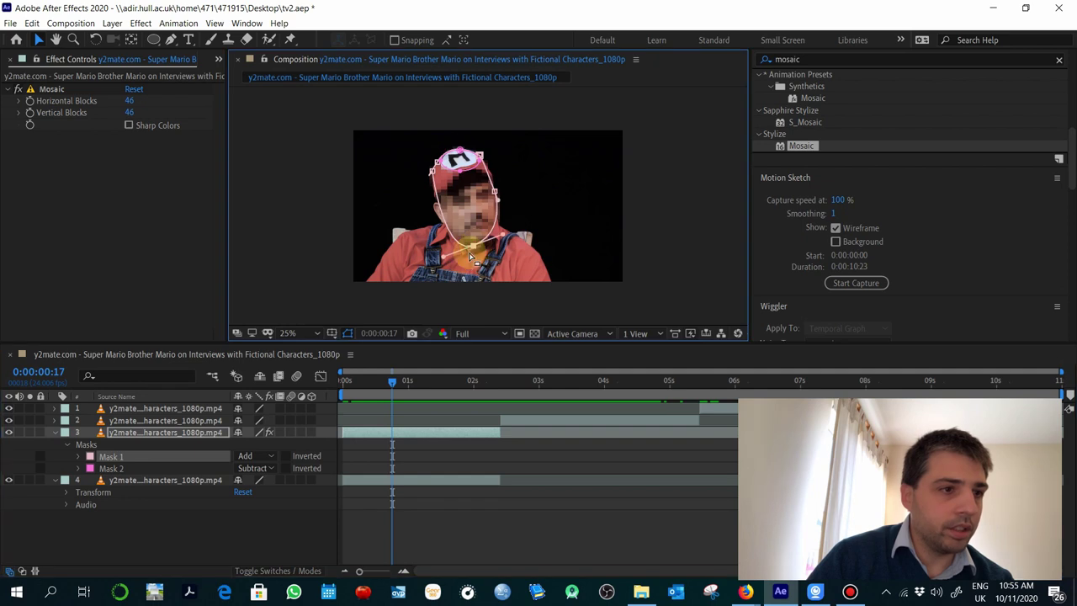
# Step: Turn on Mask Path keyframing and nudge the mask over Mario's face
pyautogui.click(79, 457)
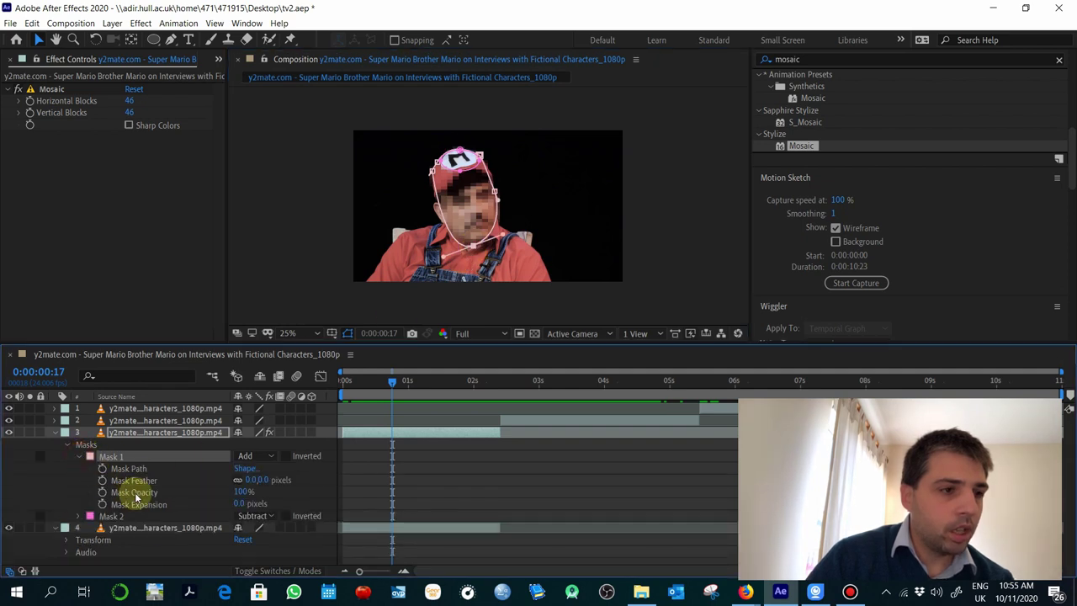
pyautogui.click(125, 469)
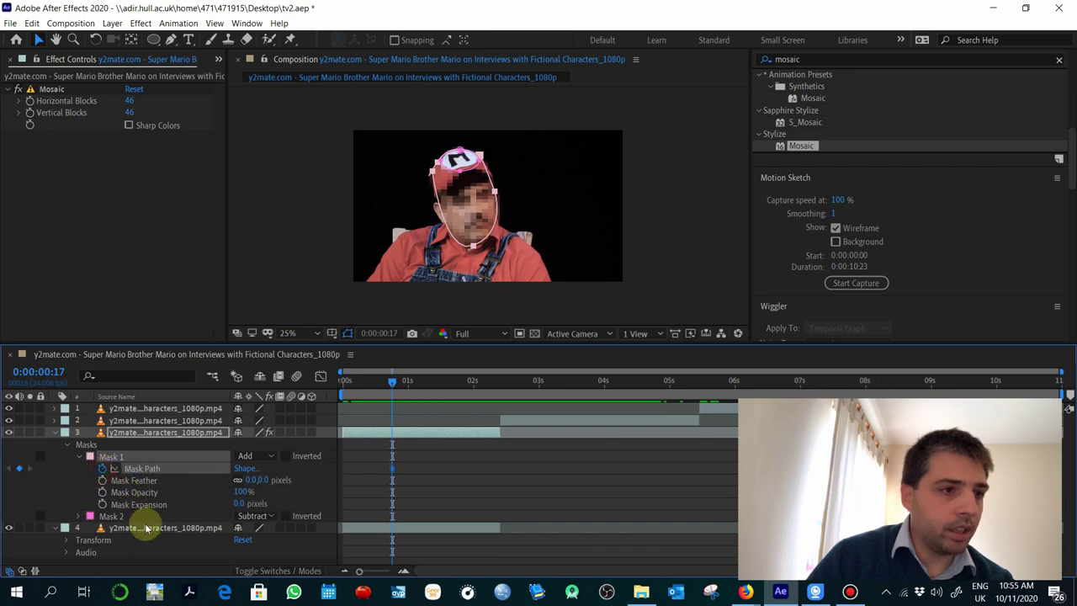
pyautogui.click(103, 468)
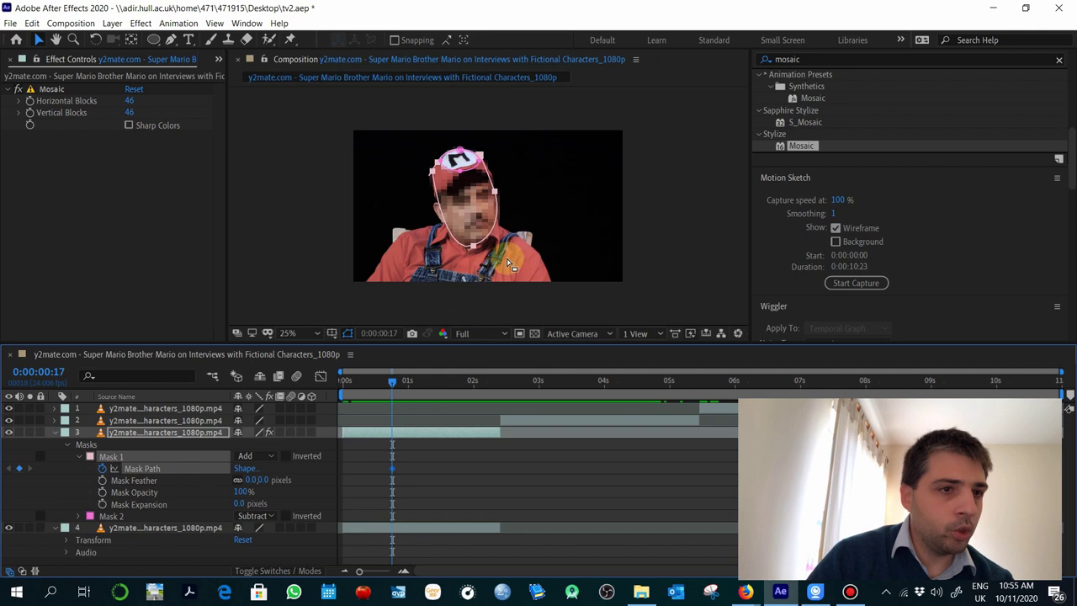
pyautogui.click(431, 176)
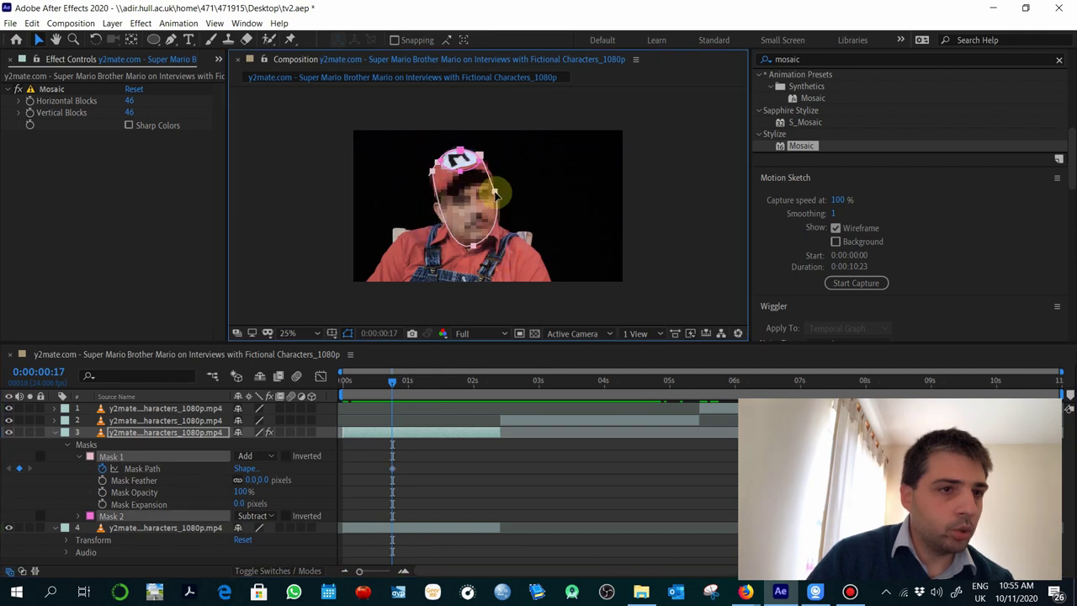
pyautogui.moveTo(496, 194); pyautogui.dragTo(498, 197)
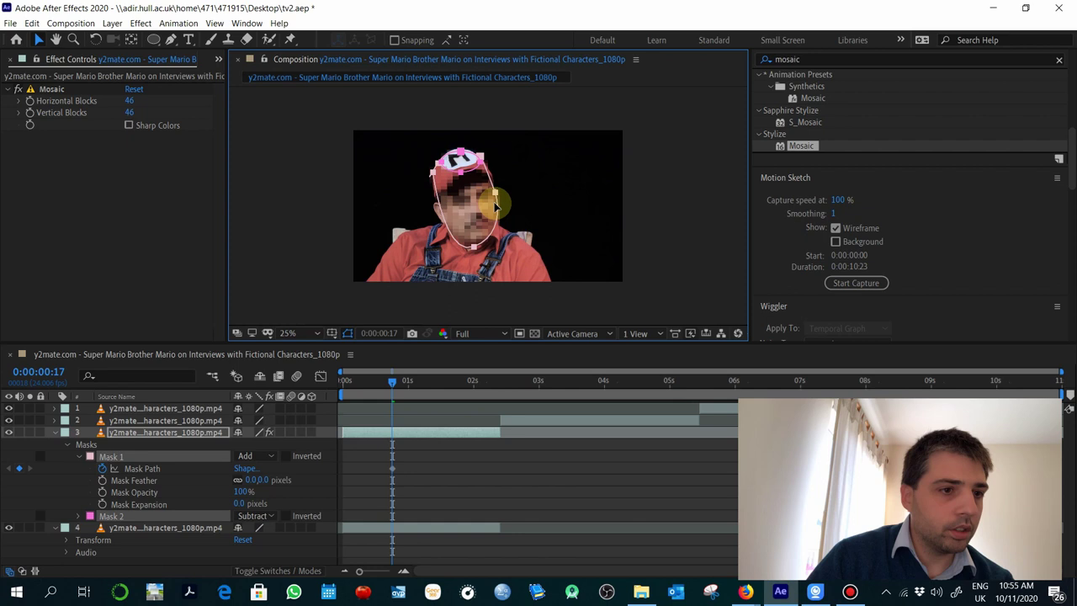
# Step: Refit the mask to Mario's face at 0:00:02:01 and again at the clip start
pyautogui.click(452, 384)
pyautogui.click(478, 384)
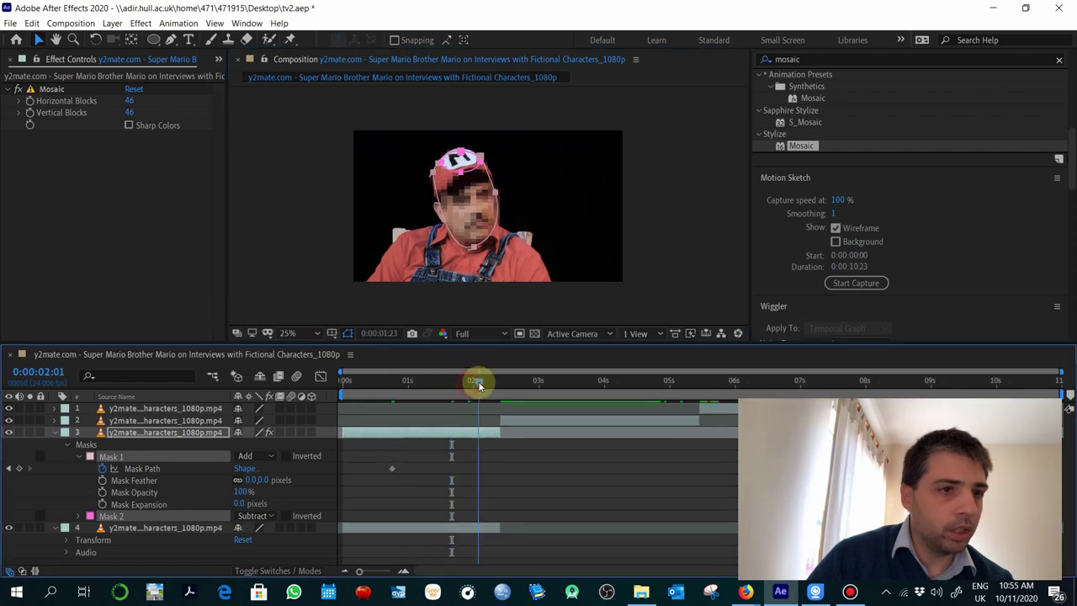
pyautogui.click(498, 196)
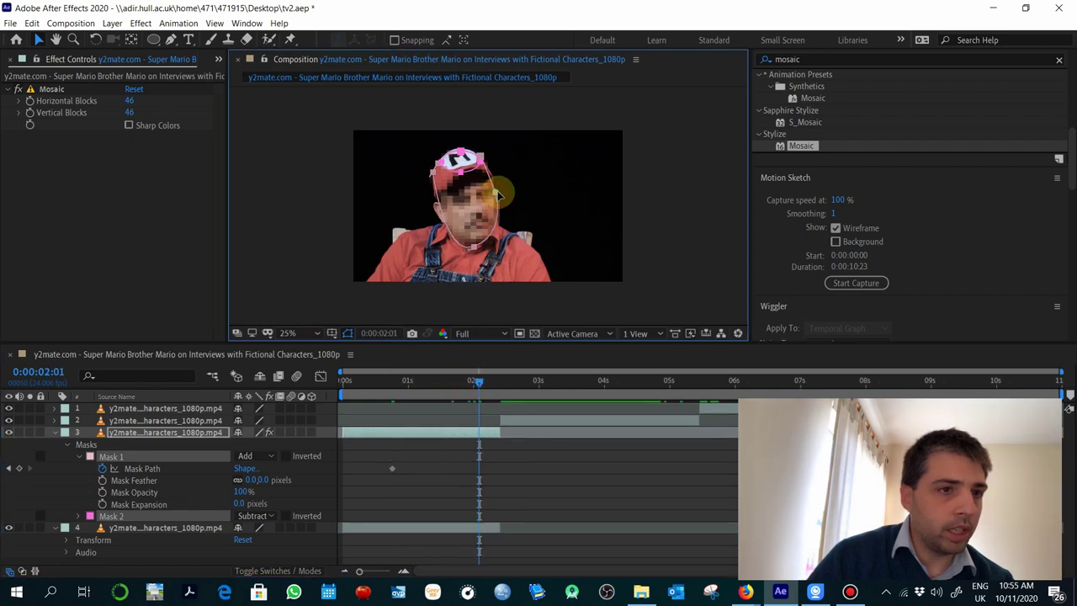
pyautogui.moveTo(497, 195); pyautogui.dragTo(494, 193)
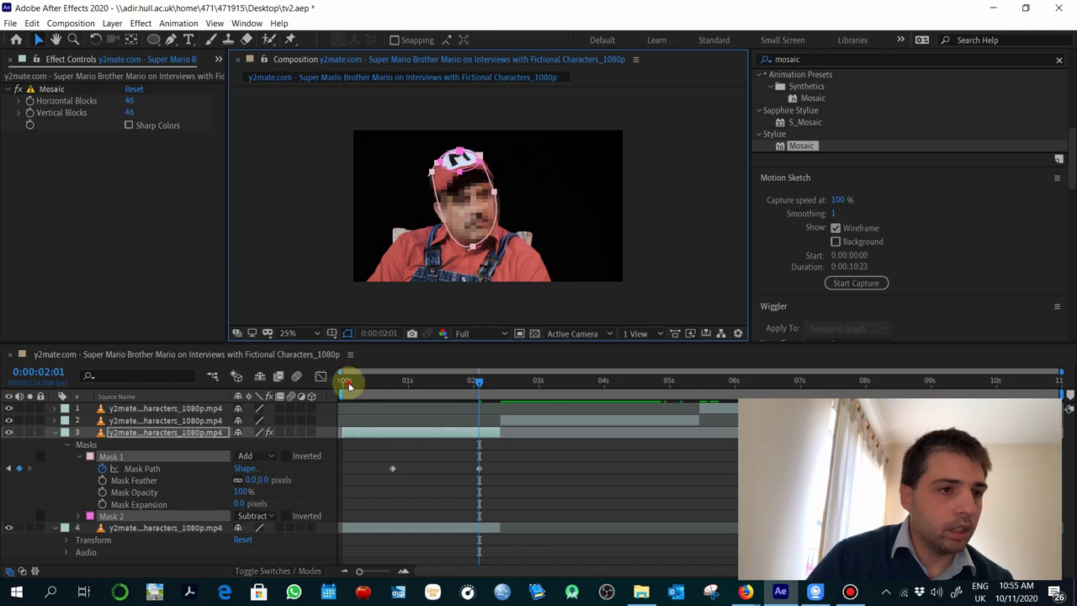
pyautogui.click(348, 383)
pyautogui.moveTo(498, 195); pyautogui.dragTo(494, 192)
# Step: Apply Easy Ease to all Mask Path keyframes and scrub to preview the animation
pyautogui.moveTo(505, 466); pyautogui.dragTo(347, 476)
pyautogui.rightClick(348, 467)
pyautogui.moveTo(429, 461)
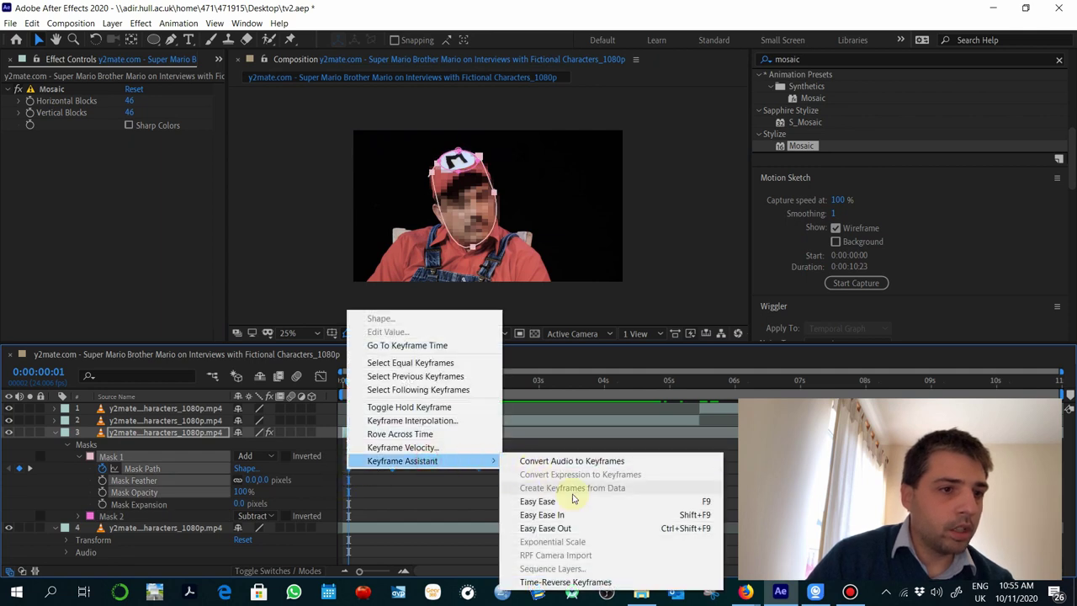
pyautogui.click(653, 501)
pyautogui.moveTo(363, 385); pyautogui.dragTo(462, 393)
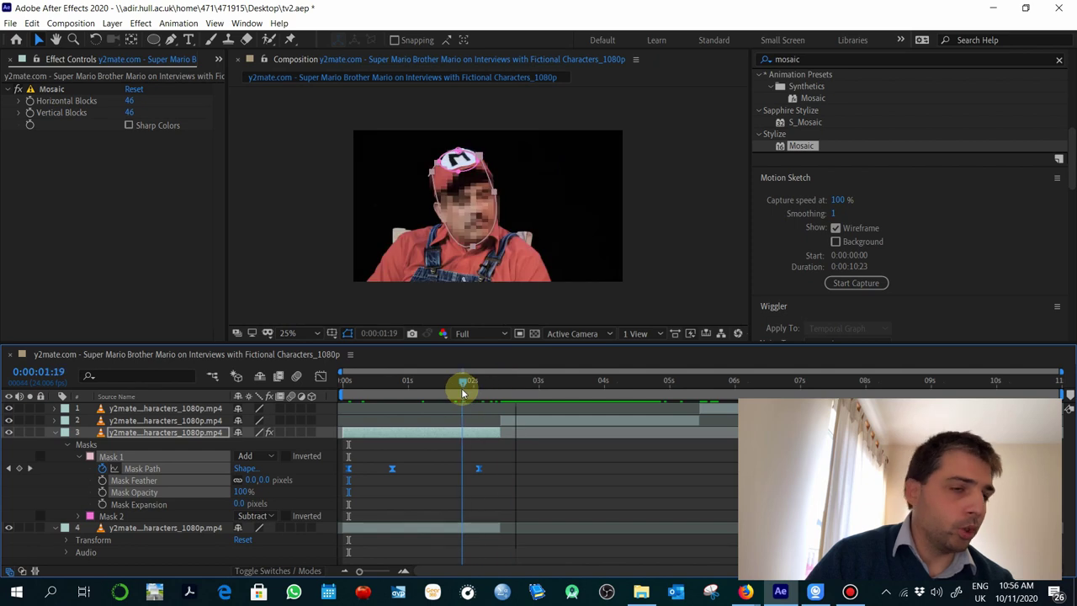
# Step: Select the Mask Feather property, then disable the Mosaic effect's fx switch in Effect Controls
pyautogui.click(179, 435)
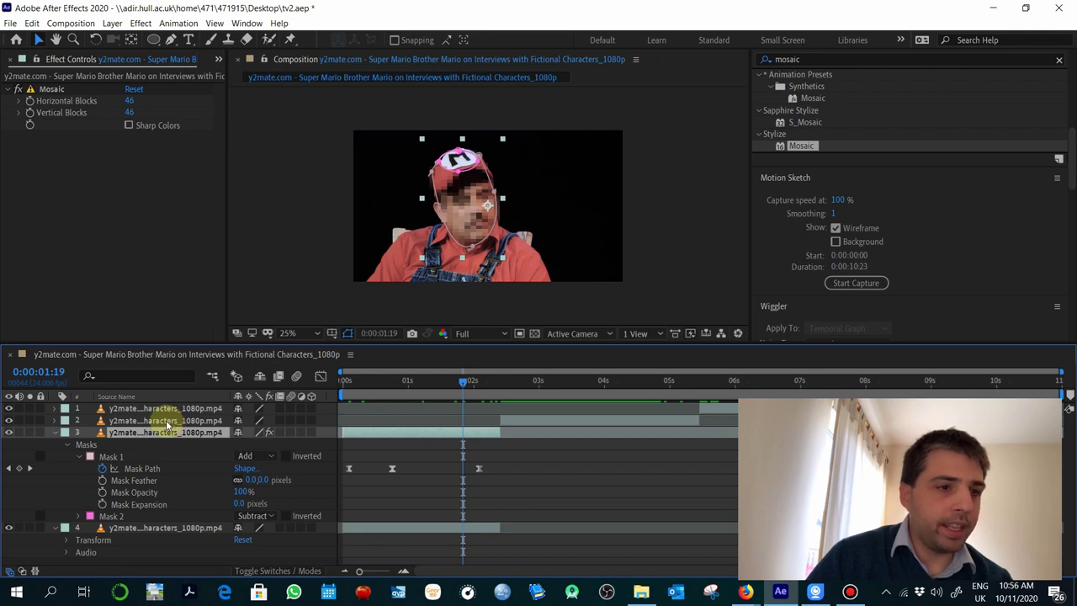
pyautogui.click(154, 483)
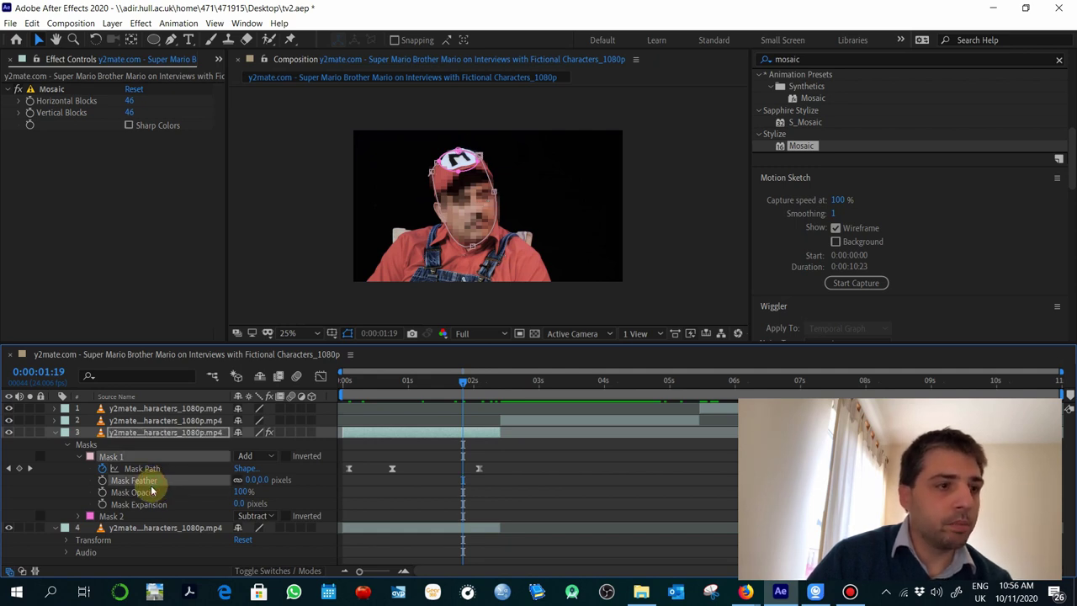
pyautogui.click(66, 93)
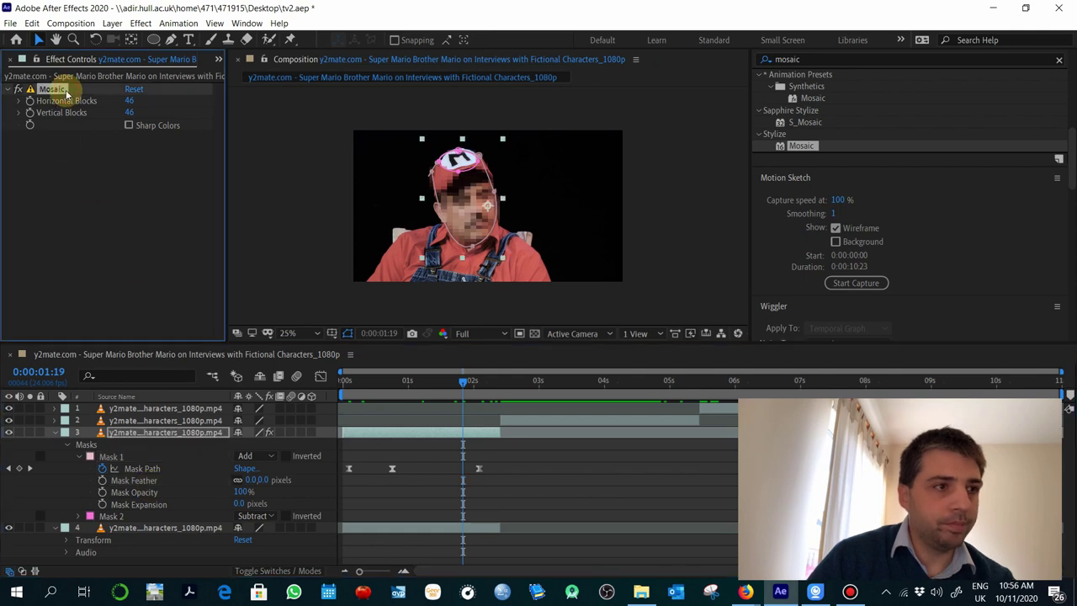
pyautogui.click(17, 89)
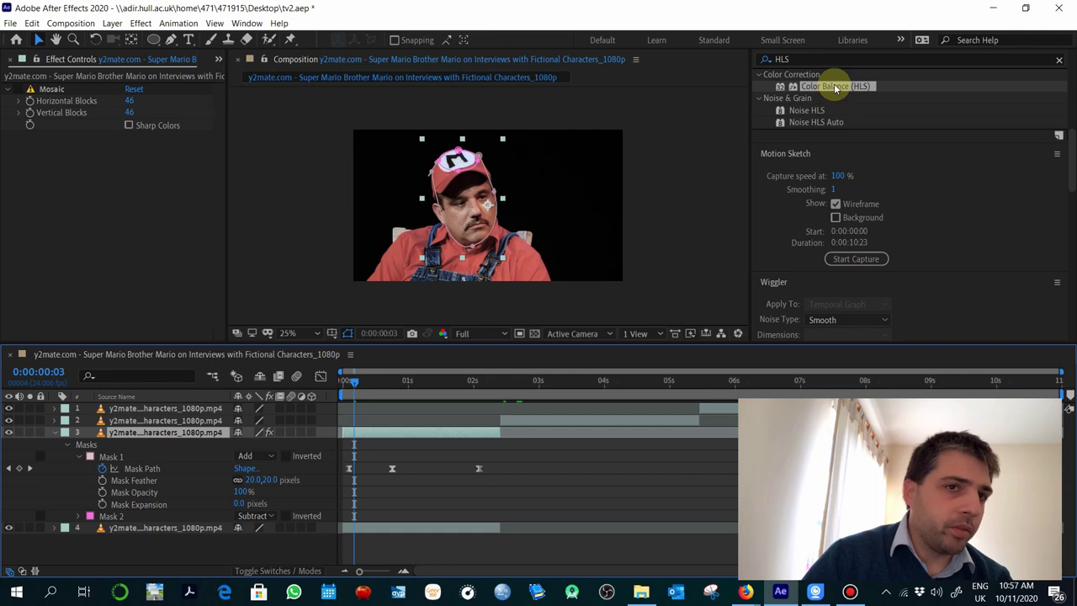
# Step: Apply Color Balance (HLS) to layer 3 and reselect Mario's layer at 0:00:01:19
pyautogui.moveTo(836, 88); pyautogui.dragTo(202, 435)
pyautogui.moveTo(134, 197); pyautogui.dragTo(161, 197)
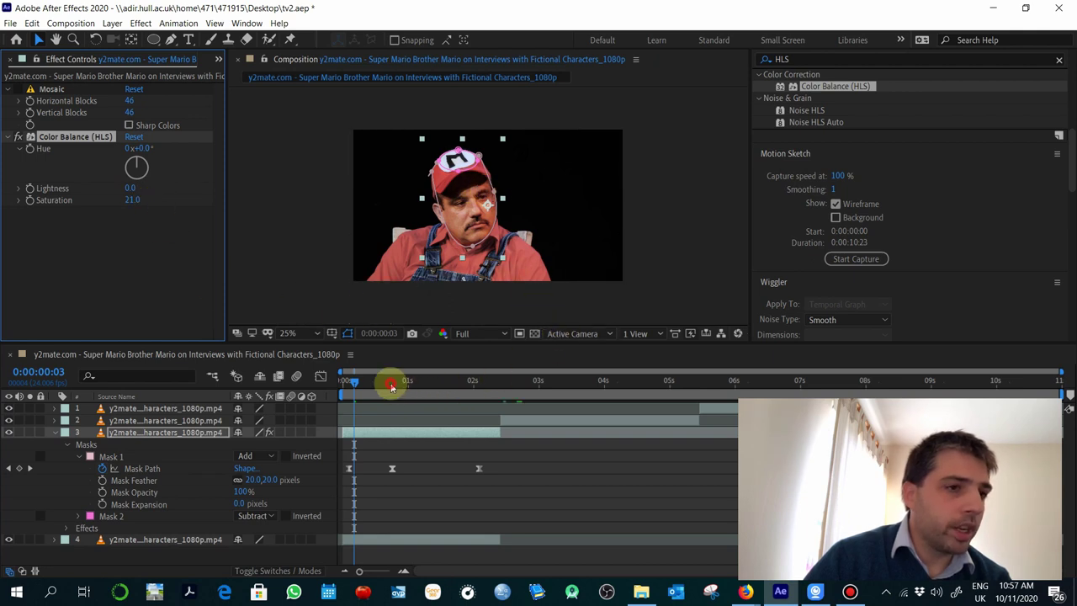
pyautogui.moveTo(391, 386); pyautogui.dragTo(463, 383)
pyautogui.click(664, 228)
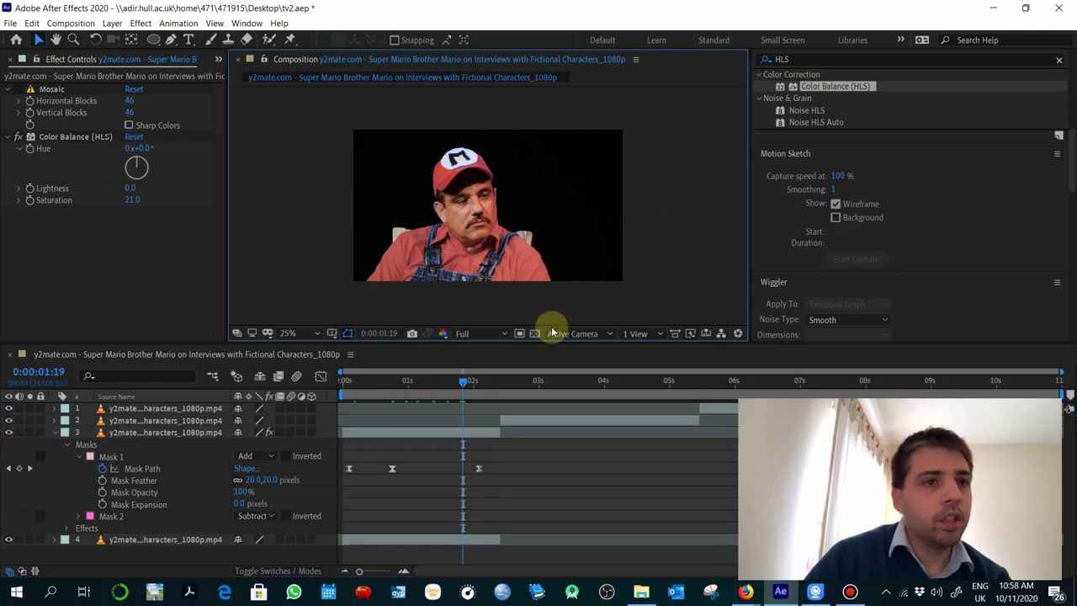
pyautogui.click(456, 223)
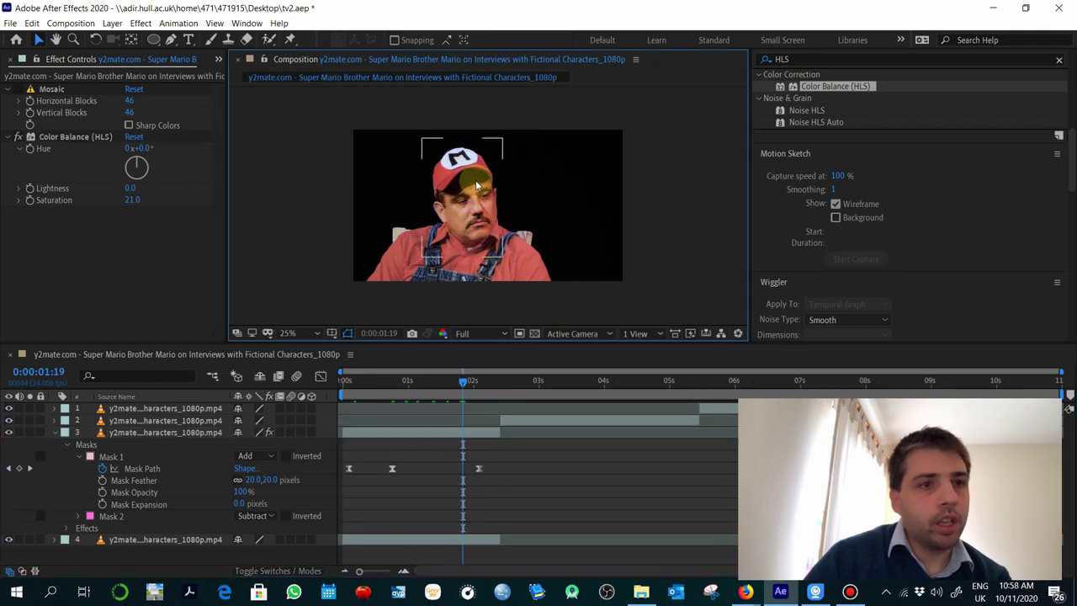
pyautogui.click(438, 230)
# Step: Add the Noise HLS effect from the search results to layer 3
pyautogui.click(400, 431)
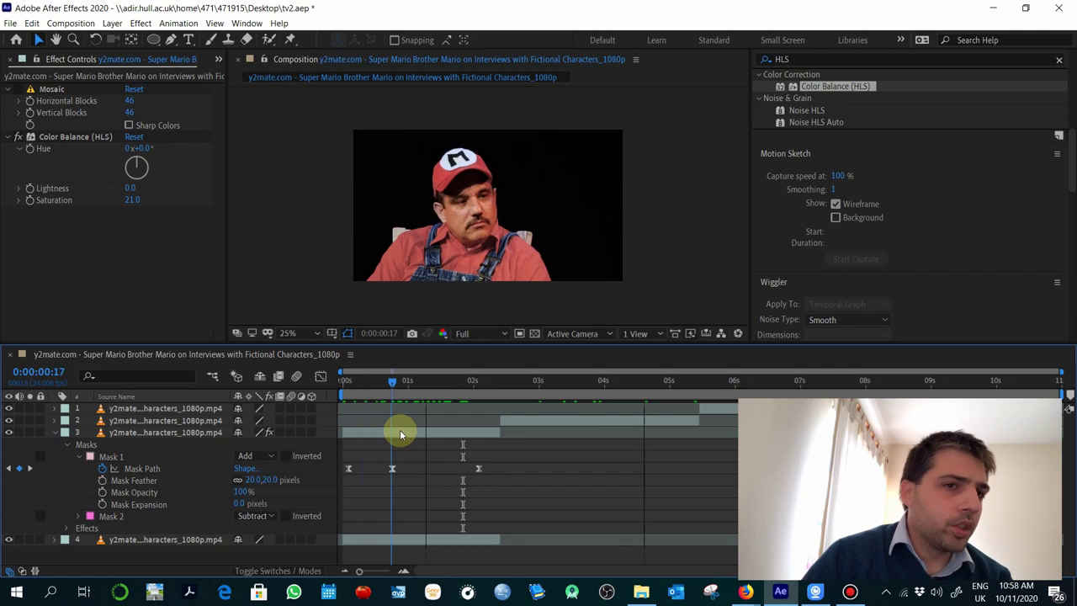
pyautogui.click(814, 126)
pyautogui.click(814, 112)
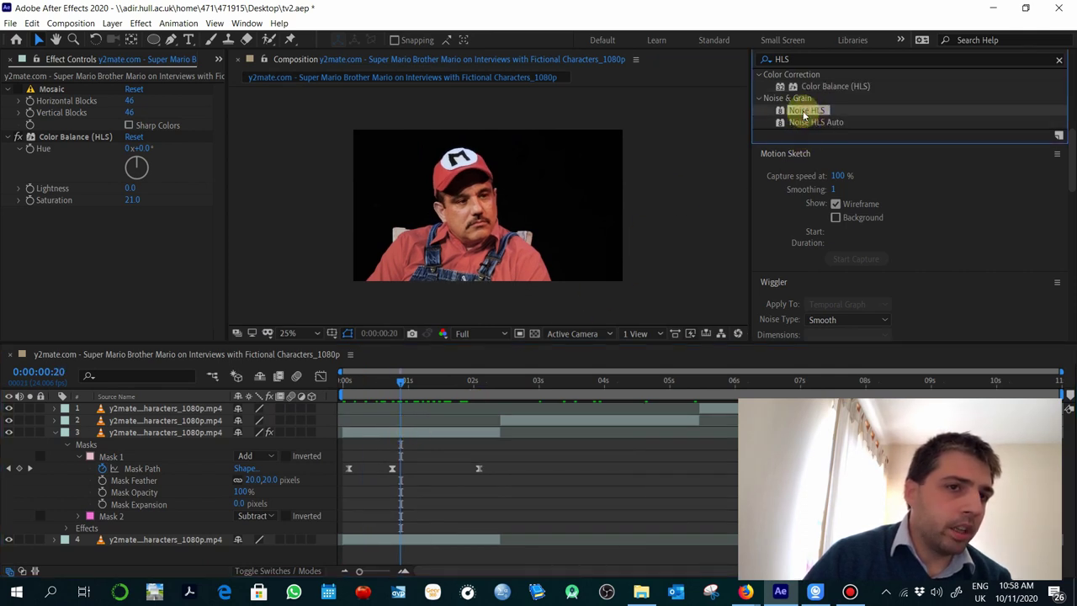
pyautogui.moveTo(804, 113); pyautogui.dragTo(421, 442)
pyautogui.click(420, 437)
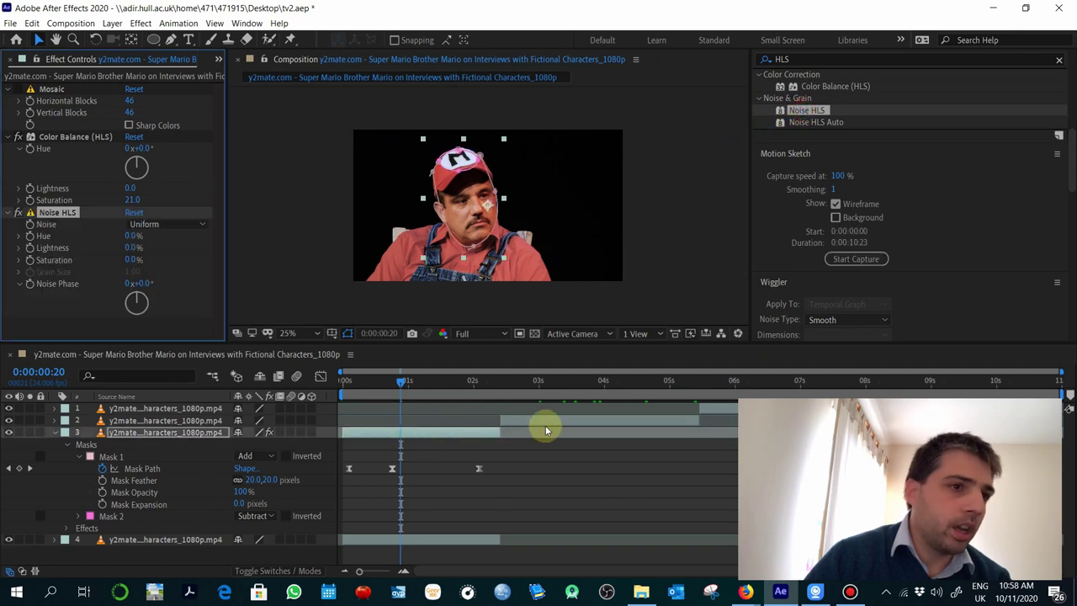